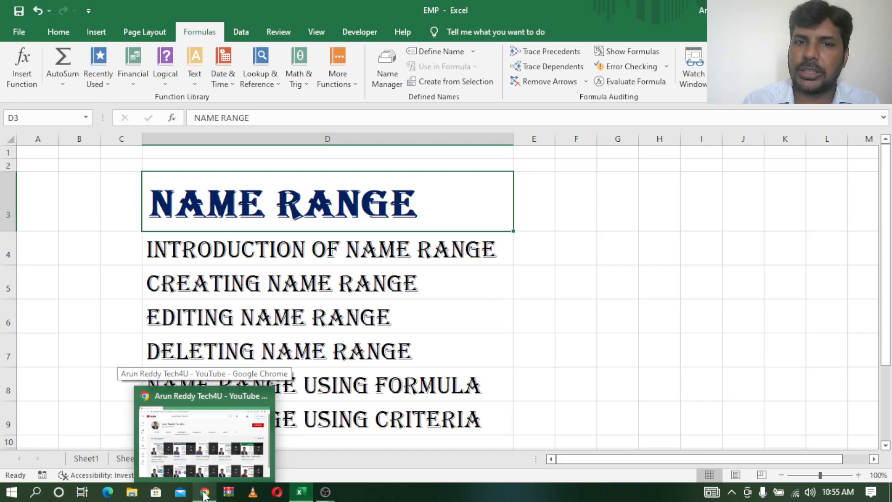
Switch to Chrome and look over the YouTube channel's created playlists
{"action": "left_click", "coordinate": [204, 494]}
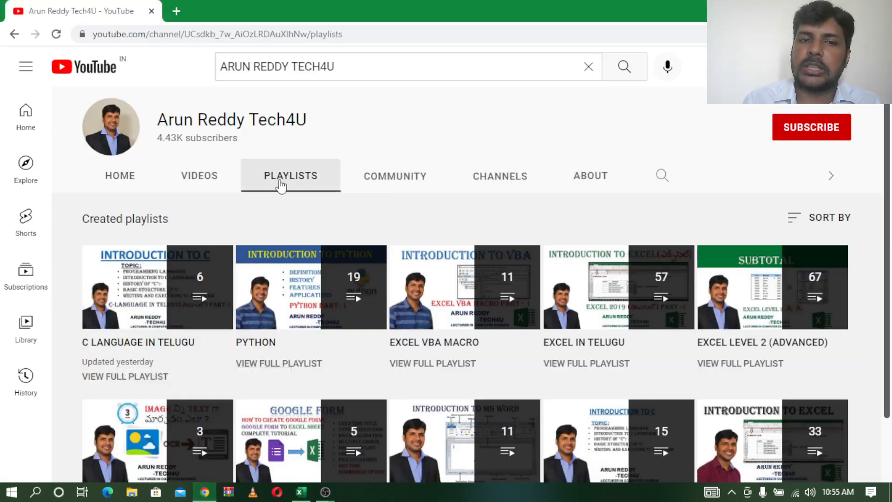
{"action": "mouse_move", "coordinate": [607, 315]}
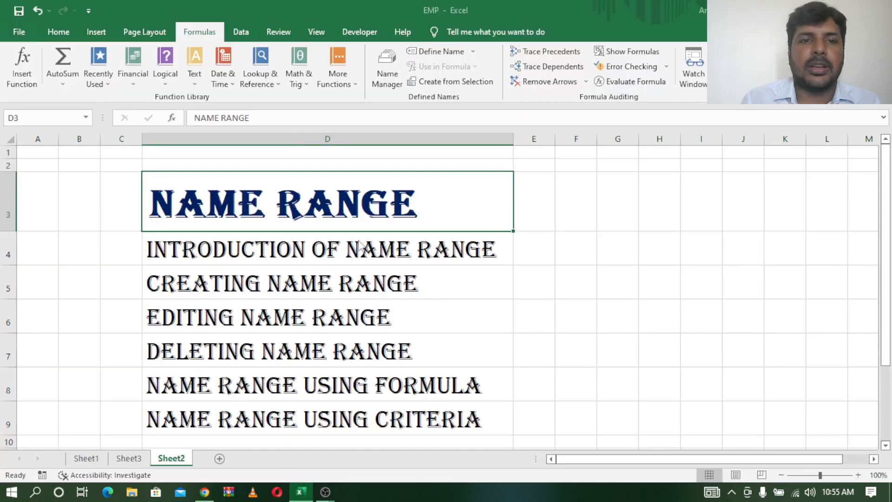
Review the name range topics listed in D3:D9 of Sheet2, from the introduction through using criteria
{"action": "left_click", "coordinate": [278, 269]}
{"action": "left_click", "coordinate": [266, 213]}
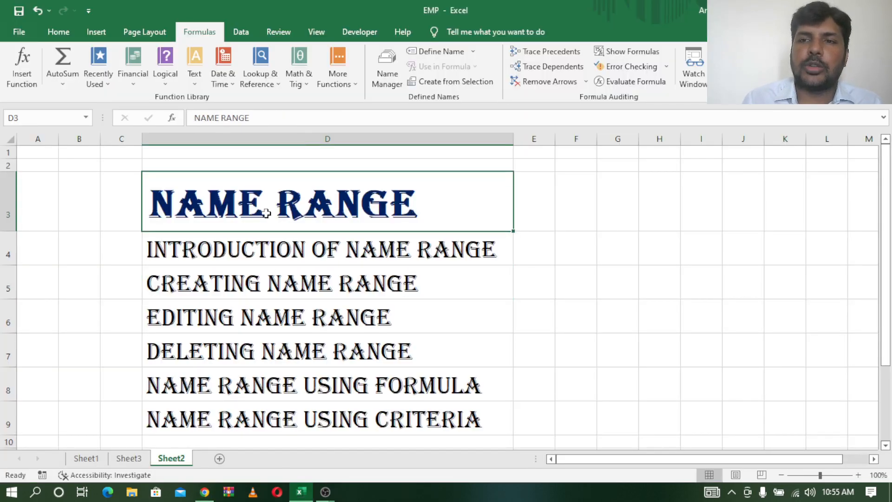
{"action": "left_click", "coordinate": [241, 250]}
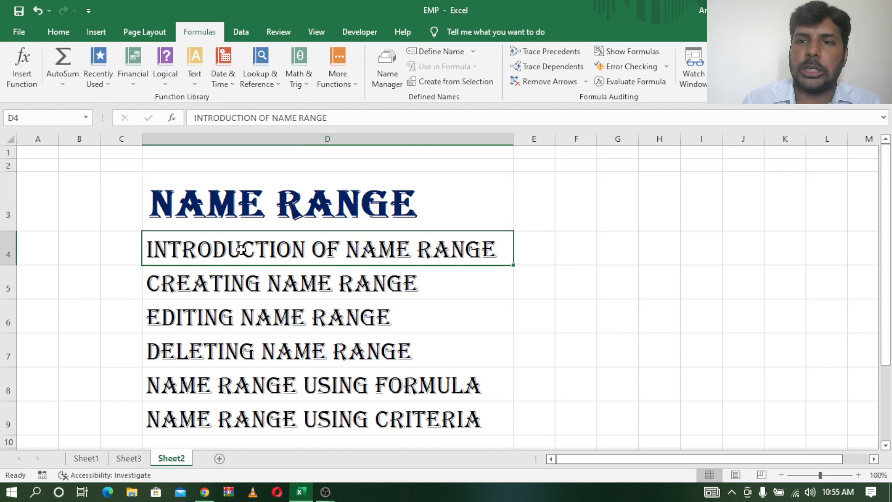
{"action": "left_click", "coordinate": [239, 278]}
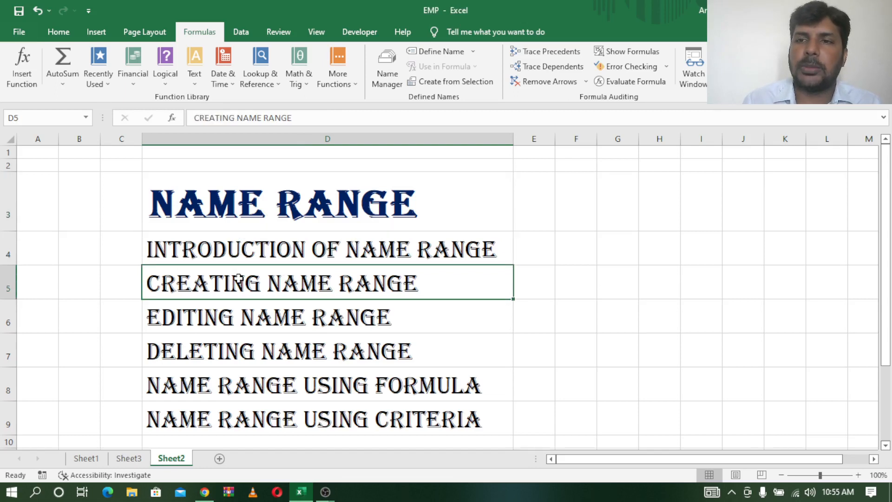
{"action": "left_click", "coordinate": [239, 326]}
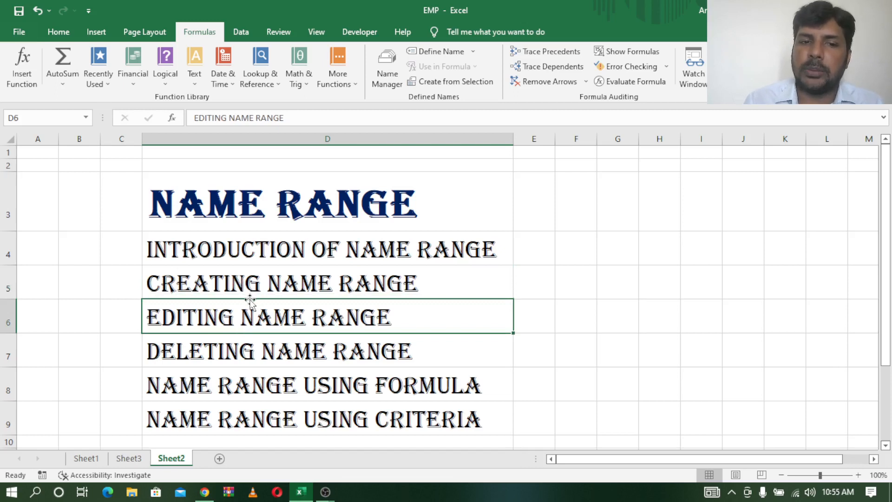
{"action": "left_click", "coordinate": [247, 352]}
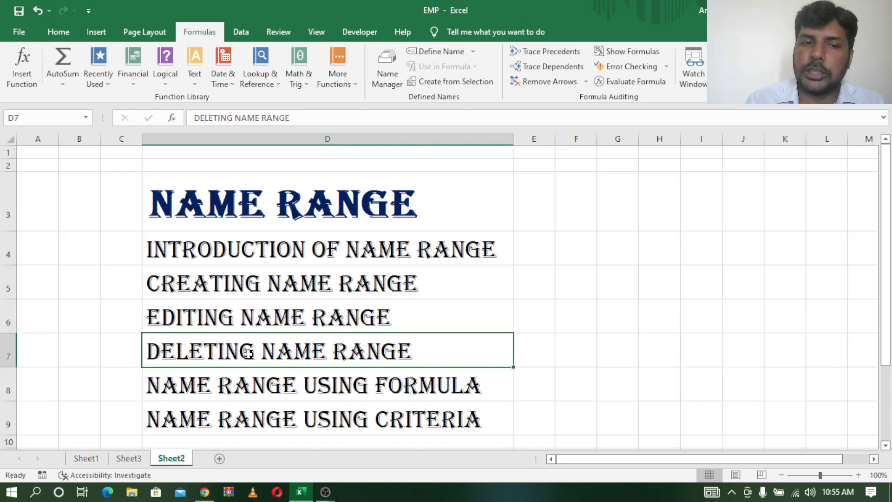
{"action": "left_click", "coordinate": [248, 386]}
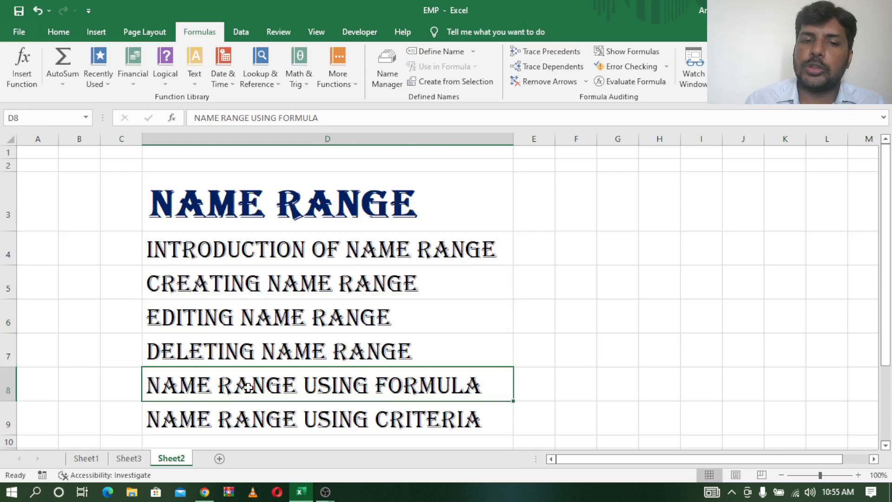
{"action": "left_click", "coordinate": [242, 413]}
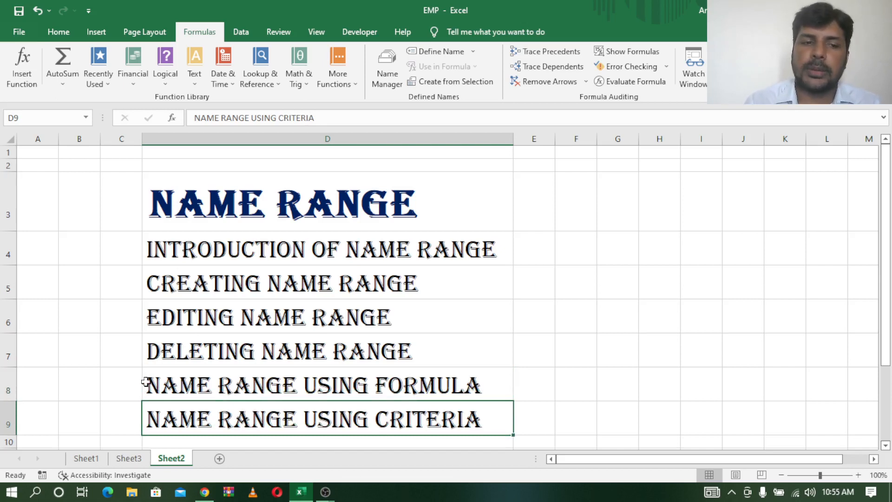
Open Sheet1 and look over the employee table, the pension rate cell and the first gross salary
{"action": "left_click", "coordinate": [86, 459]}
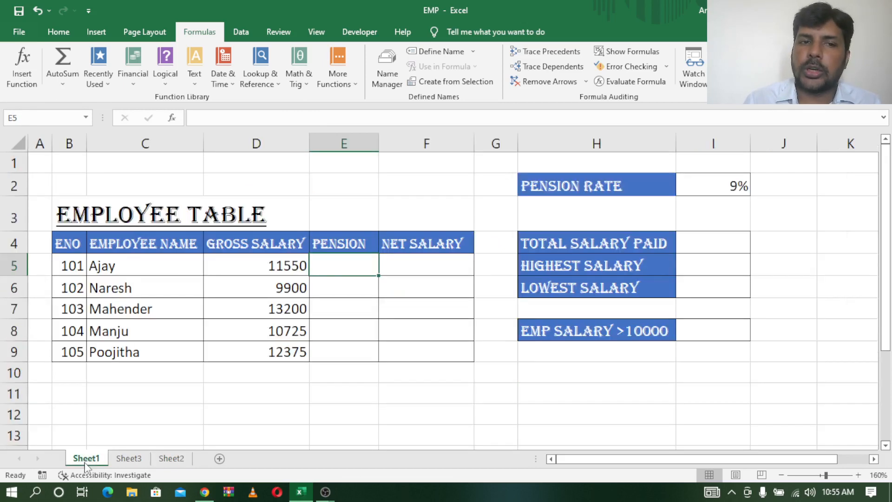
{"action": "left_click", "coordinate": [159, 322]}
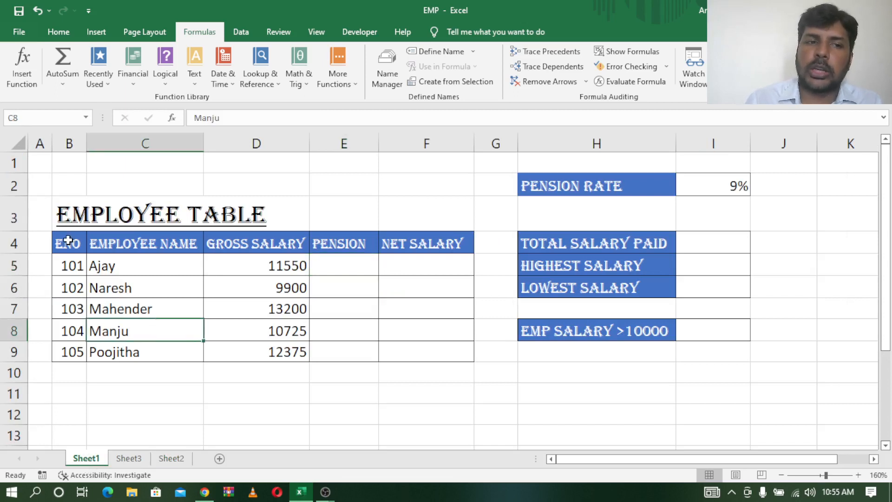
{"action": "left_click_drag", "start_coordinate": [70, 242], "coordinate": [406, 346]}
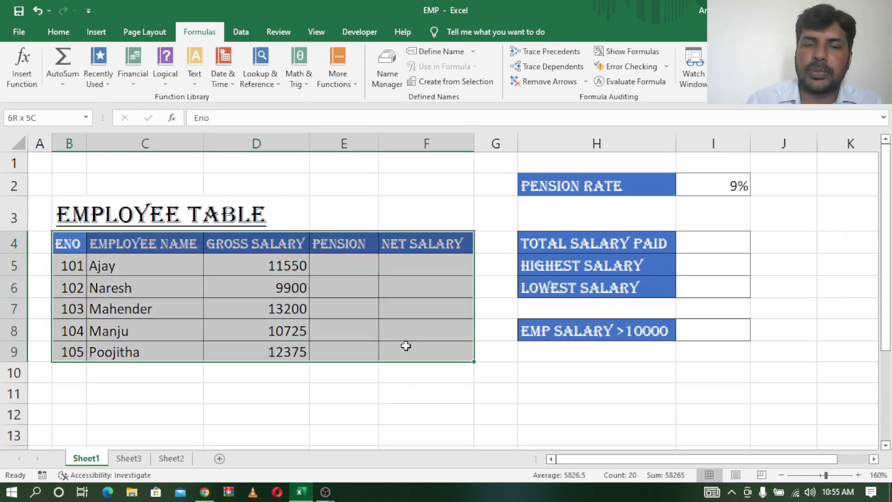
{"action": "left_click", "coordinate": [344, 261]}
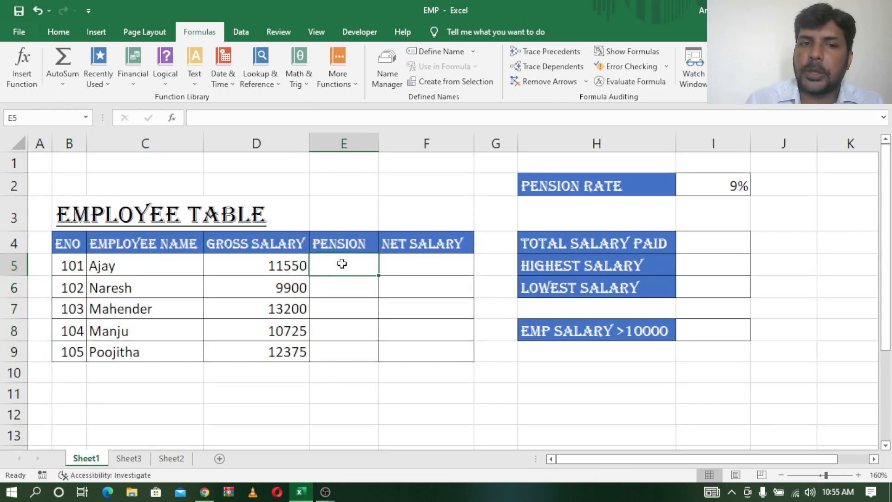
{"action": "left_click", "coordinate": [727, 183]}
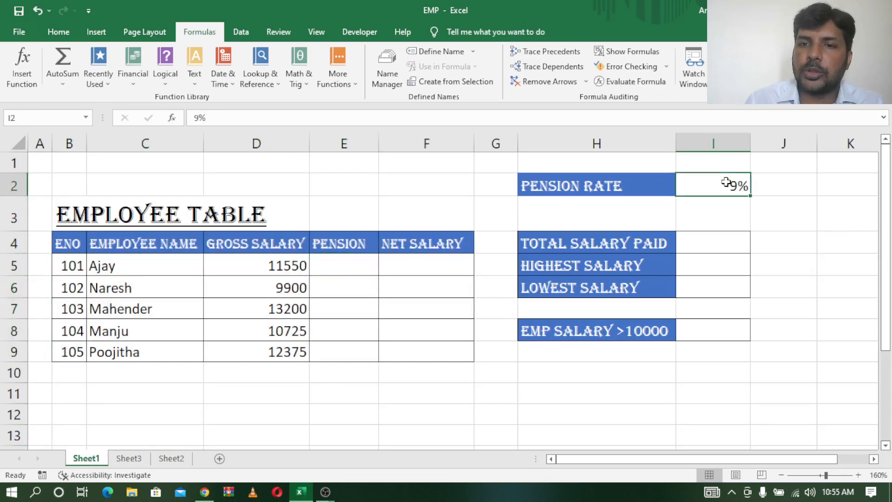
{"action": "left_click", "coordinate": [269, 264]}
Calculate the first employee's pension in E5 with the formula =D5*I2 and copy it down to E9
{"action": "left_click", "coordinate": [337, 265]}
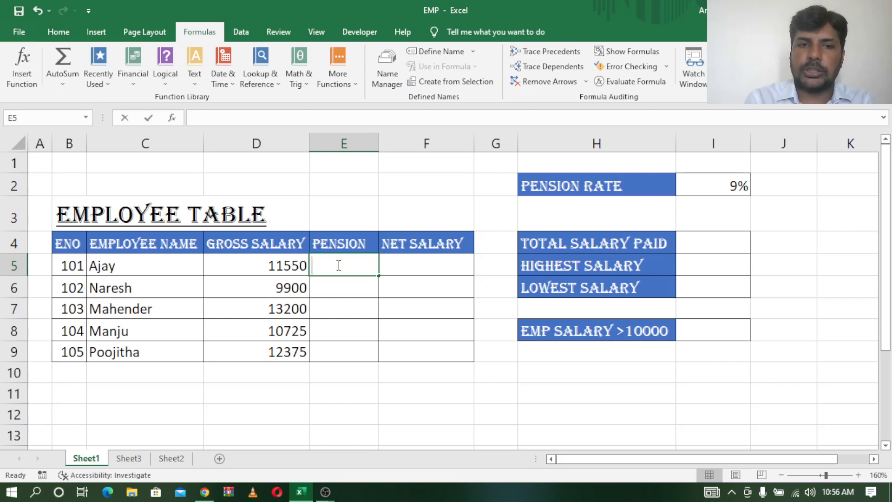
{"action": "type", "text": "="}
{"action": "left_click", "coordinate": [252, 264]}
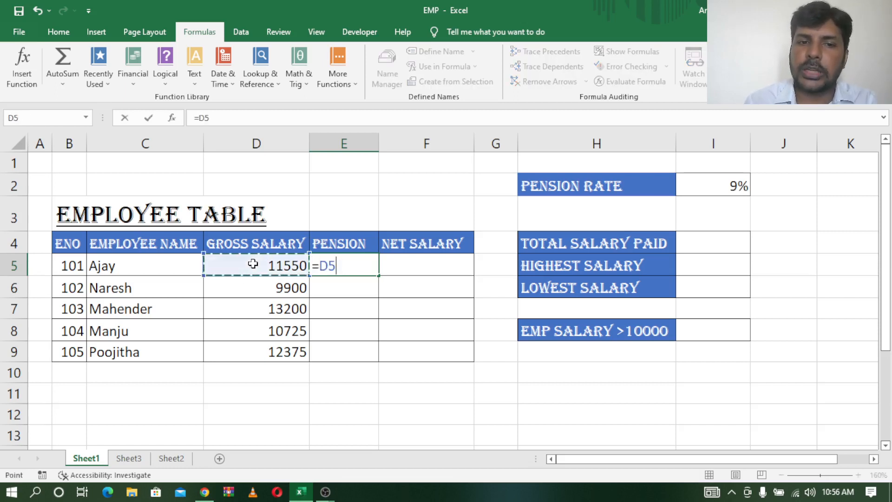
{"action": "type", "text": "*"}
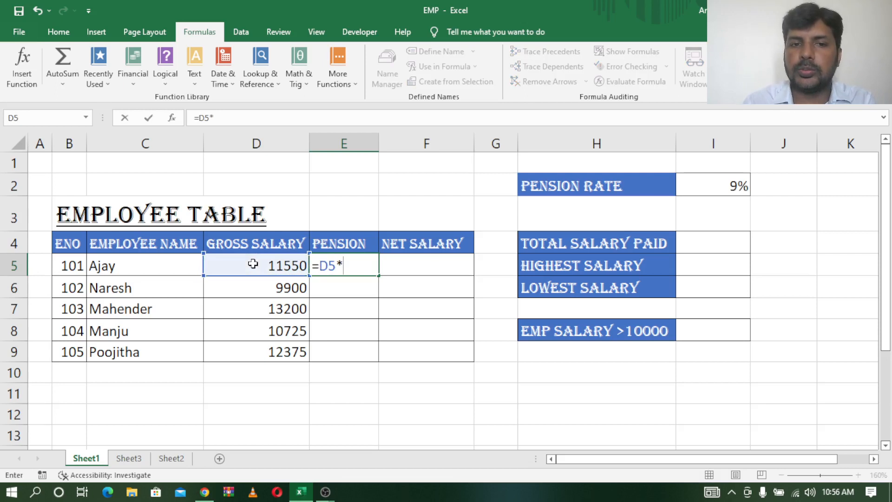
{"action": "left_click", "coordinate": [732, 185]}
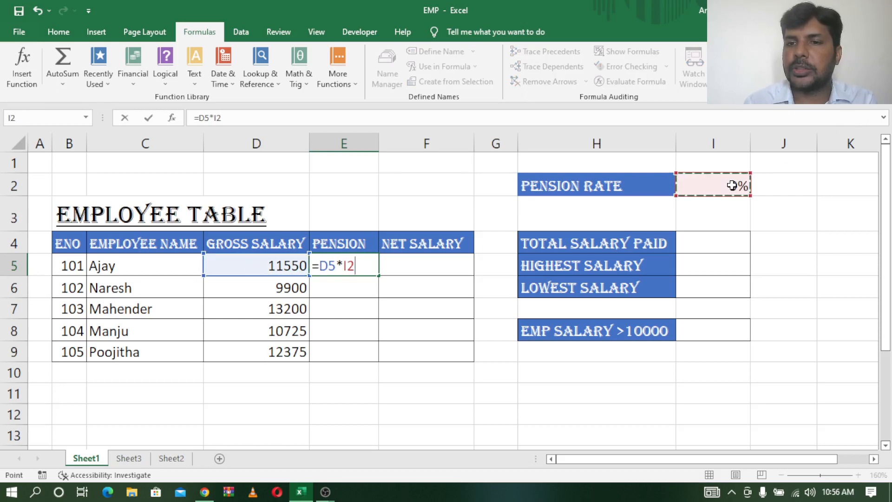
{"action": "key", "text": "Return"}
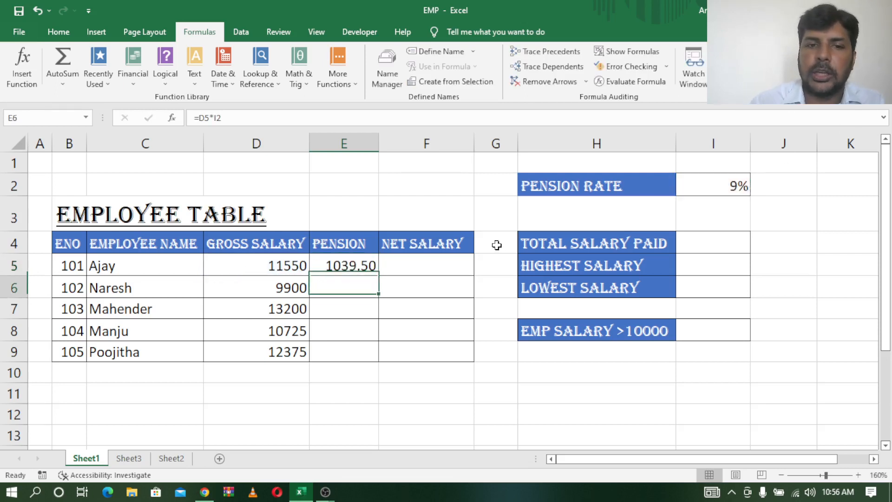
{"action": "left_click", "coordinate": [367, 259]}
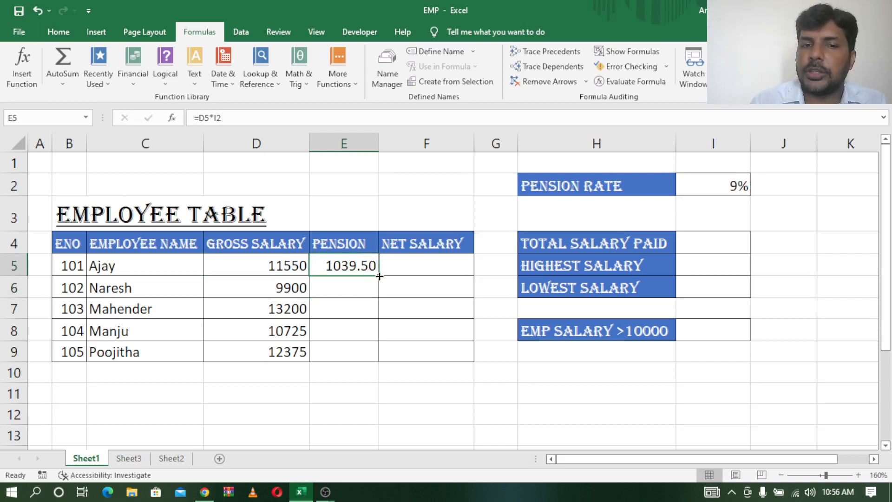
{"action": "left_click_drag", "start_coordinate": [376, 278], "coordinate": [372, 365]}
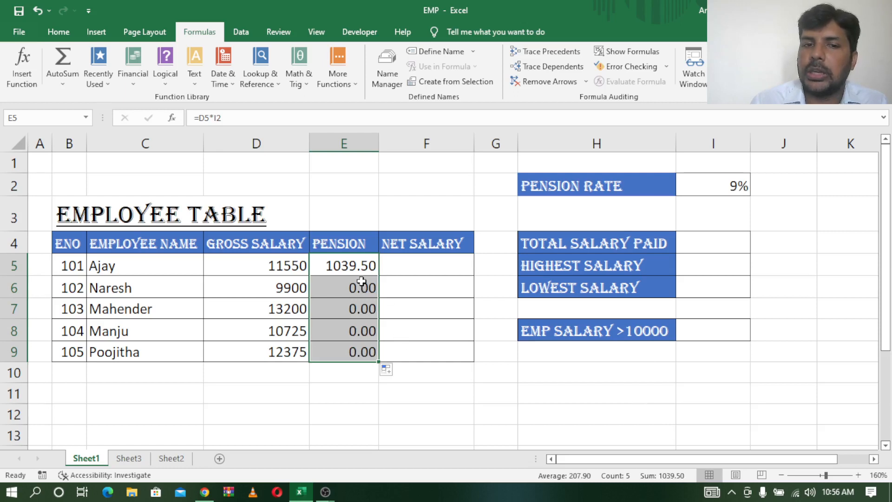
Examine the pension formulas in E5, E6 and E7 and the cells they refer to in column I
{"action": "left_click", "coordinate": [362, 266]}
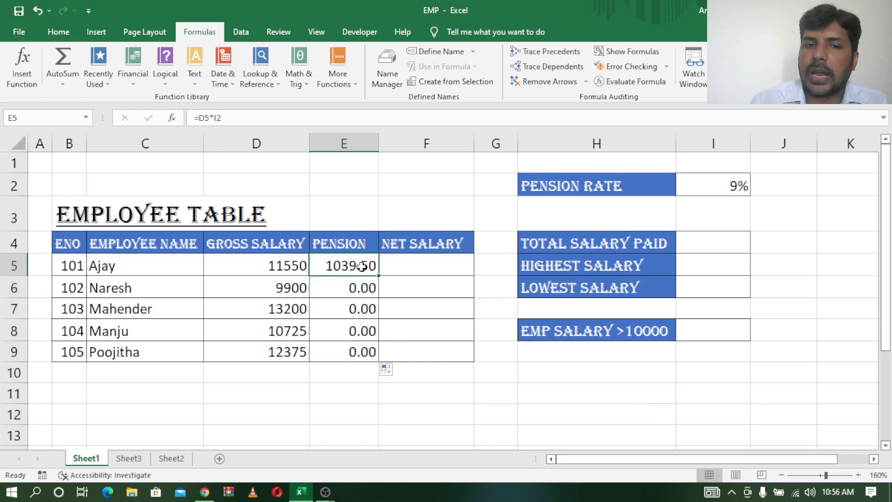
{"action": "double_click", "coordinate": [338, 266]}
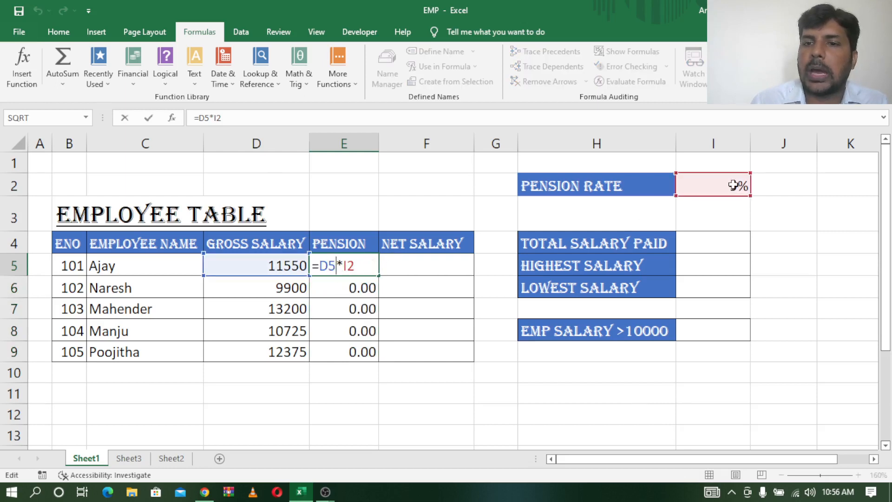
{"action": "key", "text": "Return"}
{"action": "double_click", "coordinate": [350, 288]}
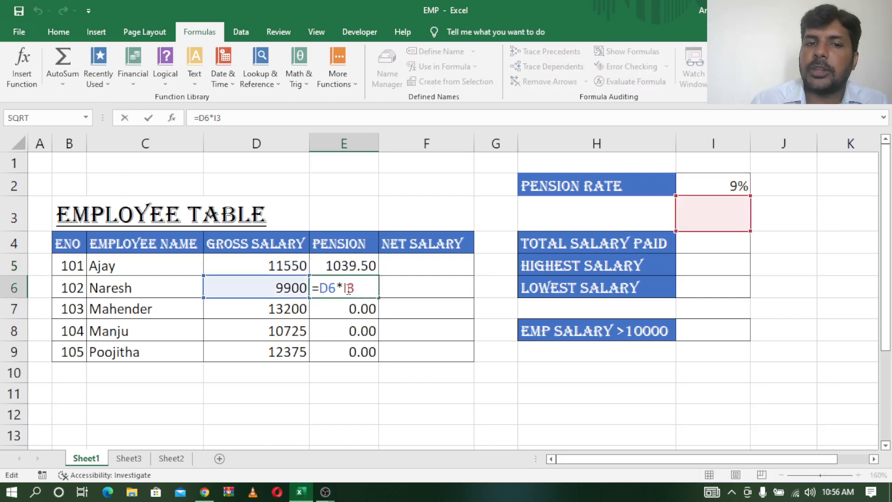
{"action": "key", "text": "Return"}
{"action": "double_click", "coordinate": [365, 309]}
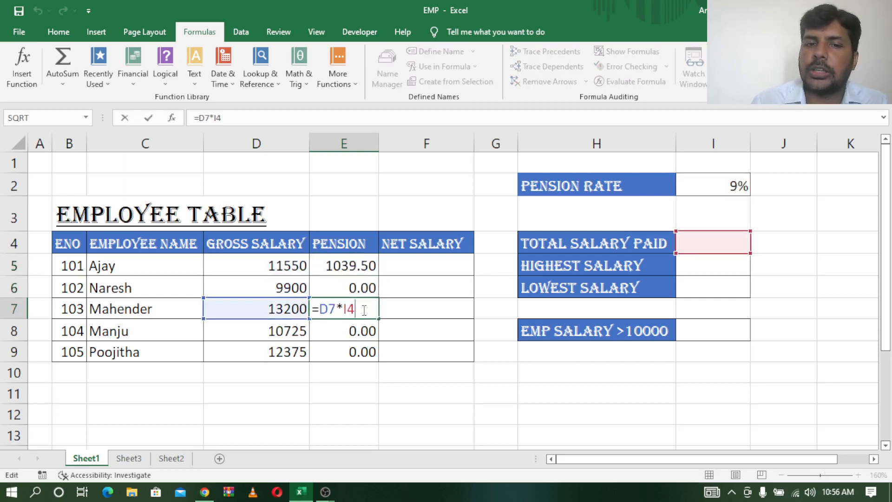
{"action": "left_click", "coordinate": [713, 214]}
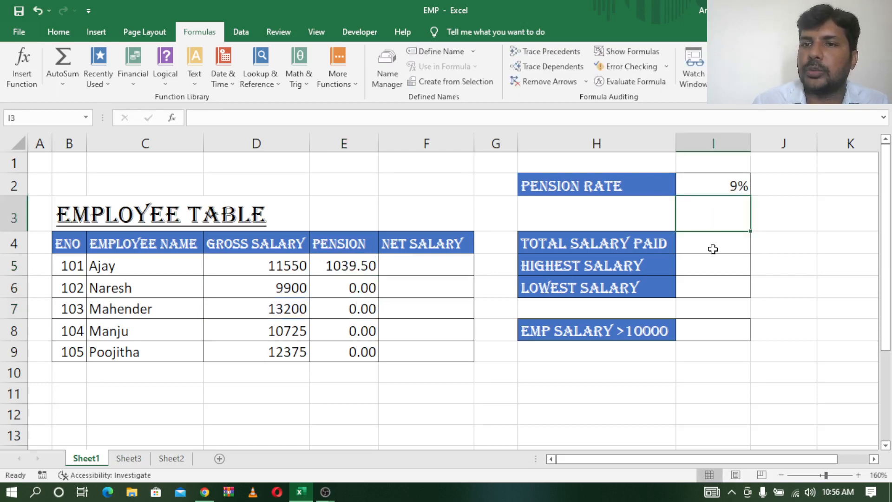
Clear the pension formulas from E5:E9
{"action": "left_click", "coordinate": [371, 287]}
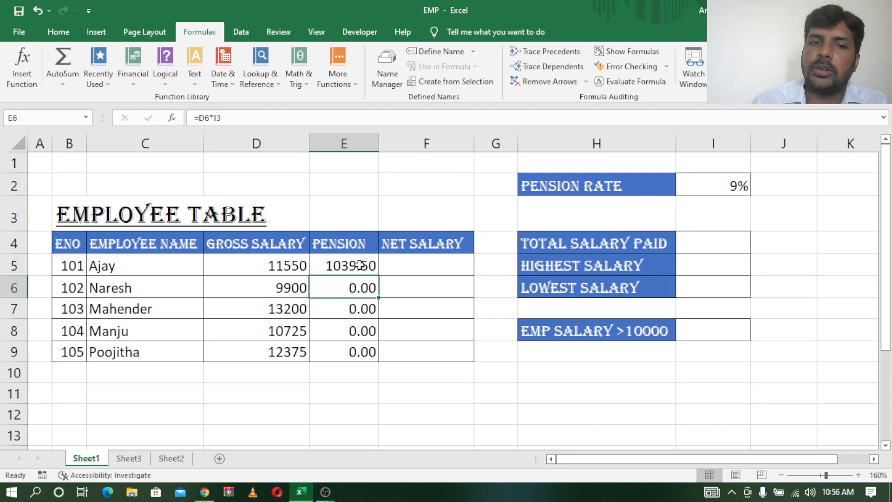
{"action": "left_click_drag", "start_coordinate": [360, 266], "coordinate": [359, 351]}
{"action": "key", "text": "Delete"}
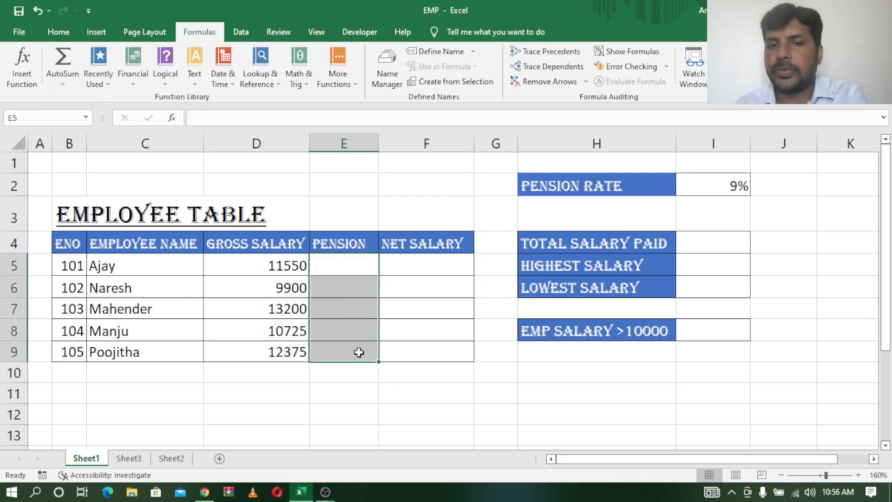
Assign the name PEN to the pension rate cell I2 and reselect the cell to check its name
{"action": "left_click", "coordinate": [730, 188]}
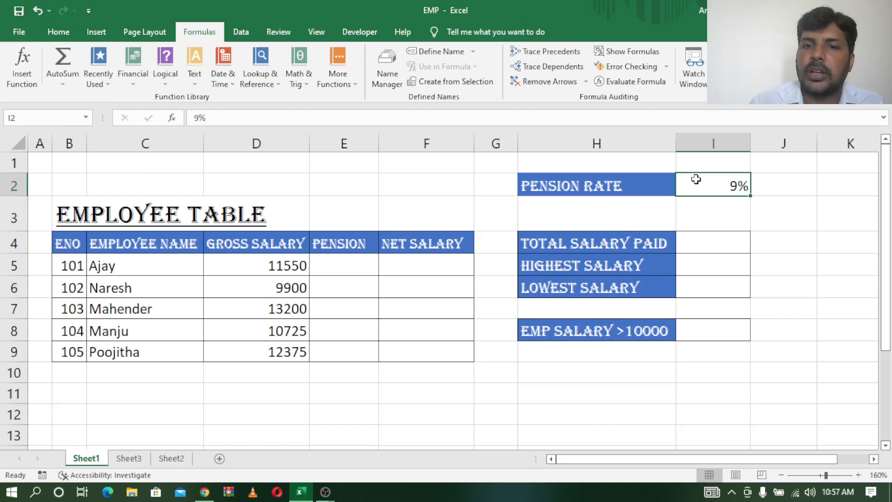
{"action": "left_click", "coordinate": [24, 118]}
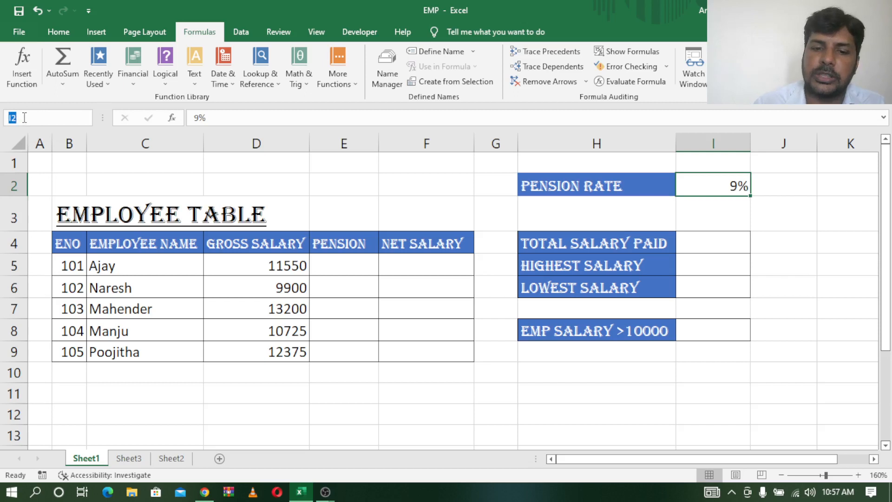
{"action": "type", "text": "N"}
{"action": "key", "text": "BackSpace"}
{"action": "type", "text": "P"}
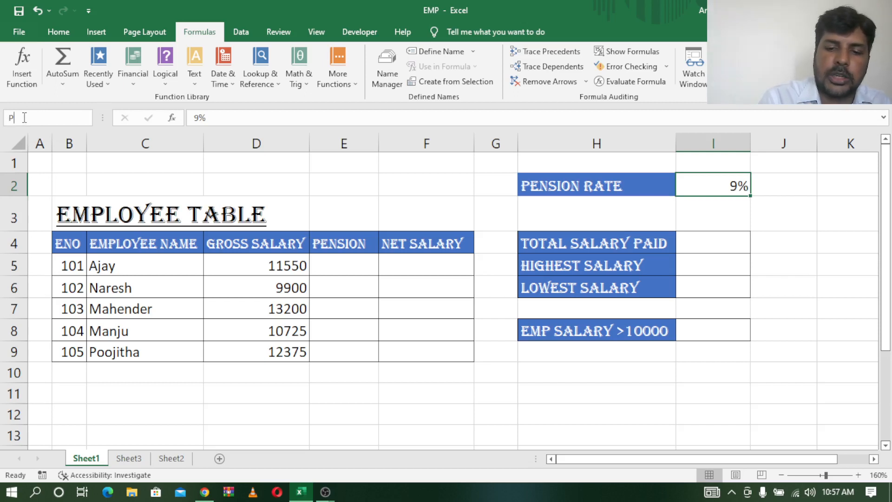
{"action": "type", "text": "EN"}
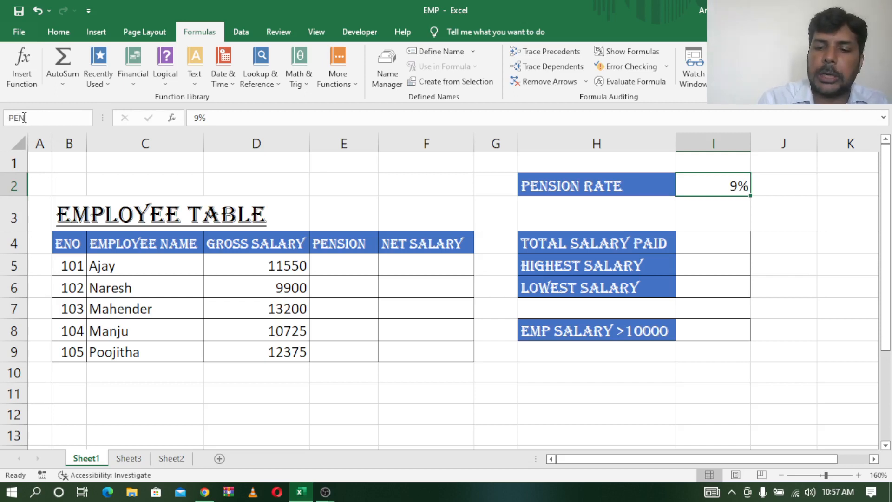
{"action": "key", "text": "Return"}
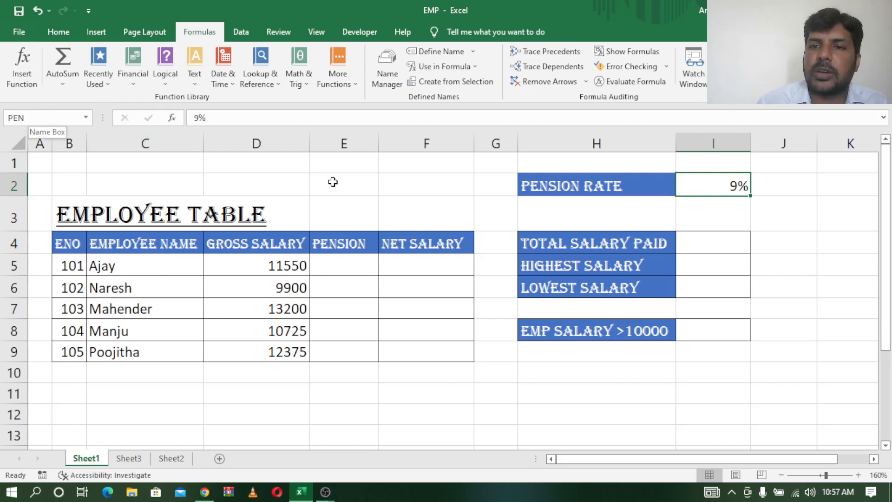
{"action": "left_click", "coordinate": [718, 214]}
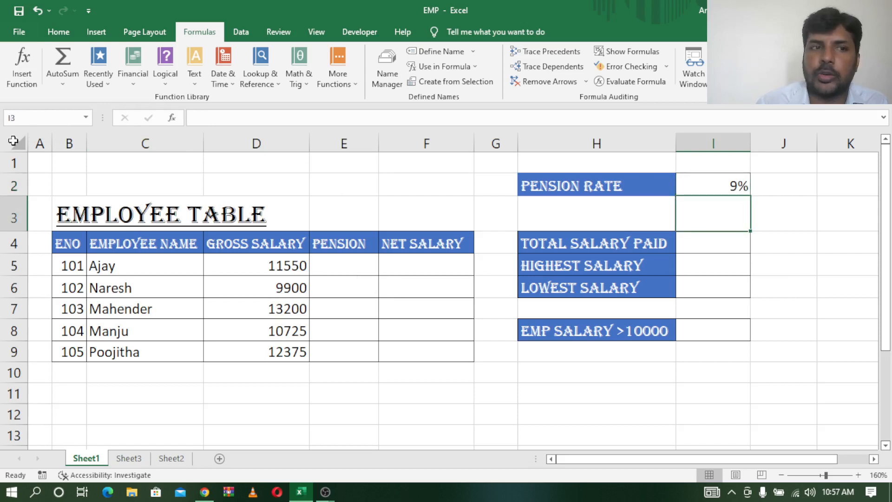
{"action": "left_click", "coordinate": [722, 181]}
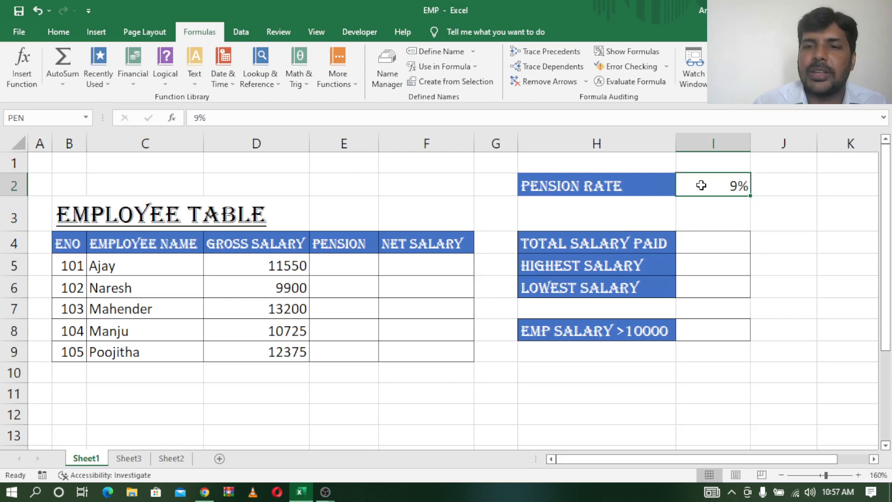
Calculate the first employee's pension in E5 with the formula =D5*PEN and copy it down to E9
{"action": "left_click", "coordinate": [328, 266]}
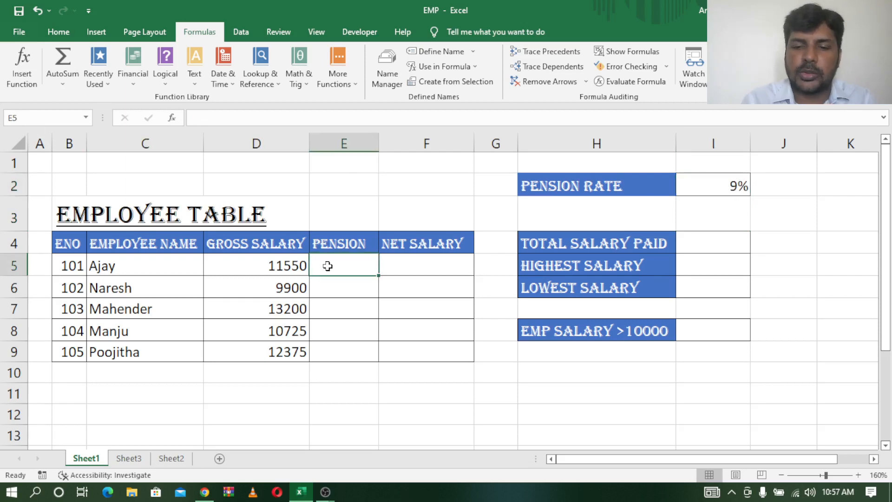
{"action": "type", "text": "="}
{"action": "left_click", "coordinate": [266, 266]}
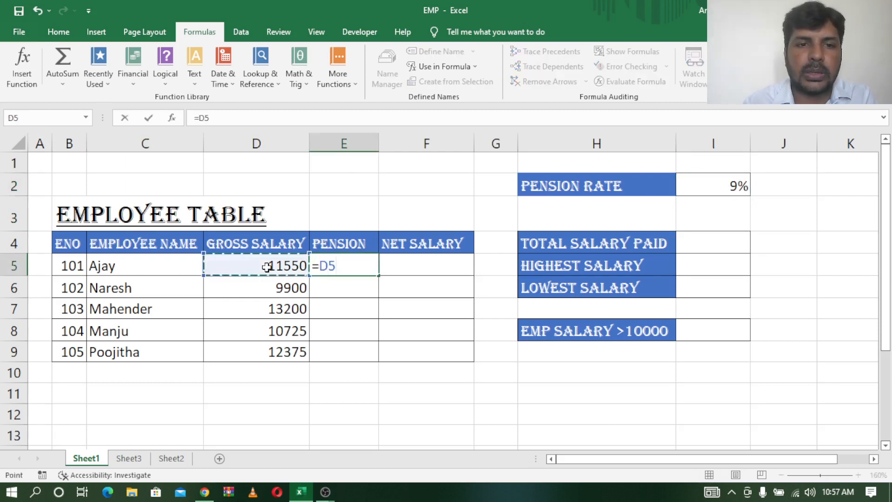
{"action": "type", "text": "*"}
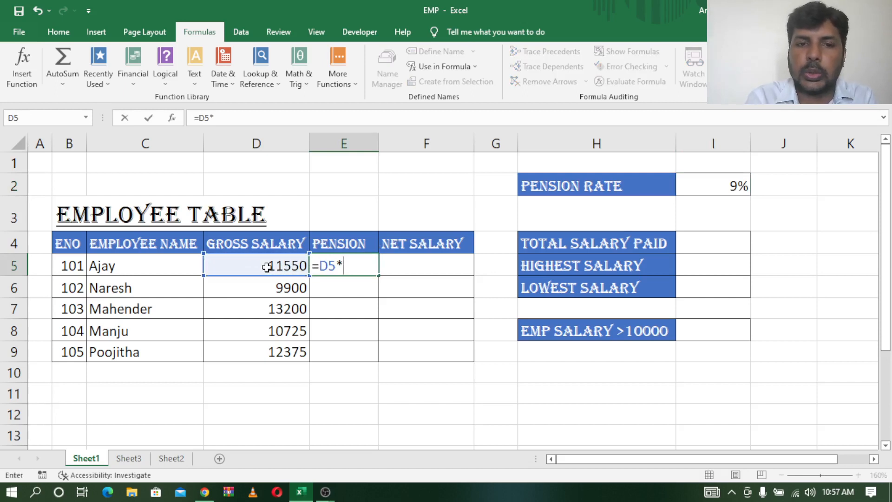
{"action": "type", "text": "PEN"}
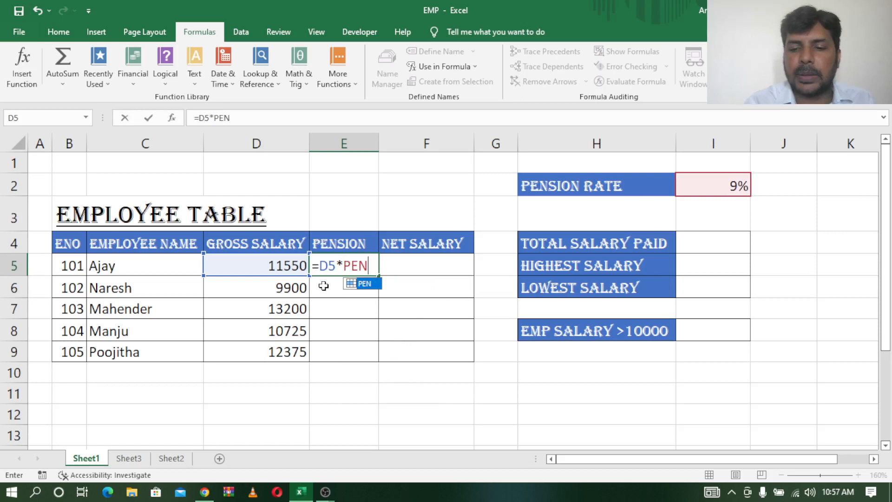
{"action": "key", "text": "Return"}
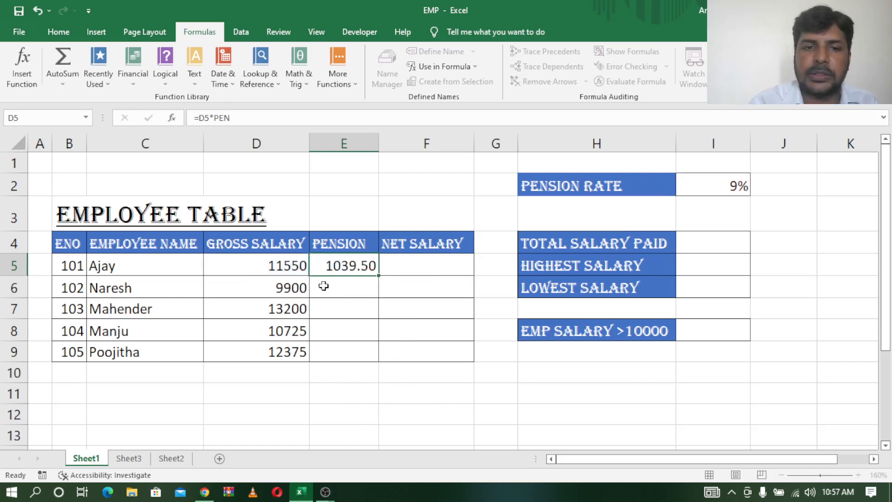
{"action": "left_click", "coordinate": [354, 270]}
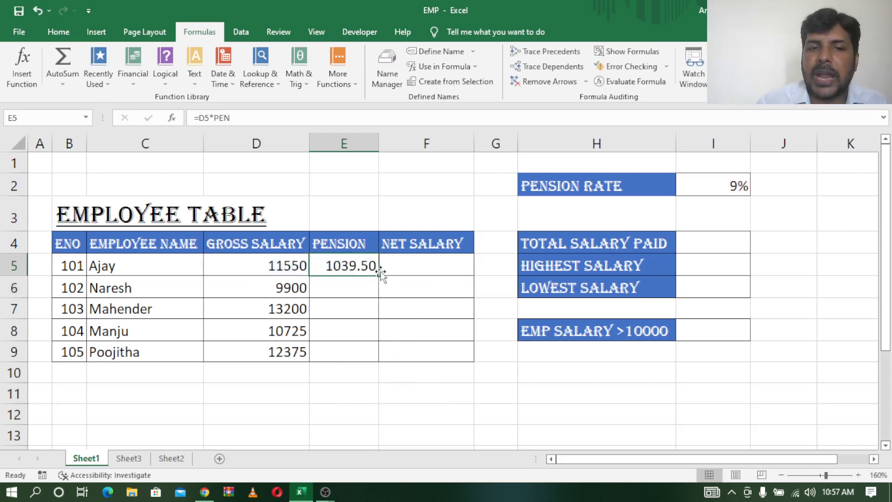
{"action": "left_click_drag", "start_coordinate": [379, 276], "coordinate": [376, 357]}
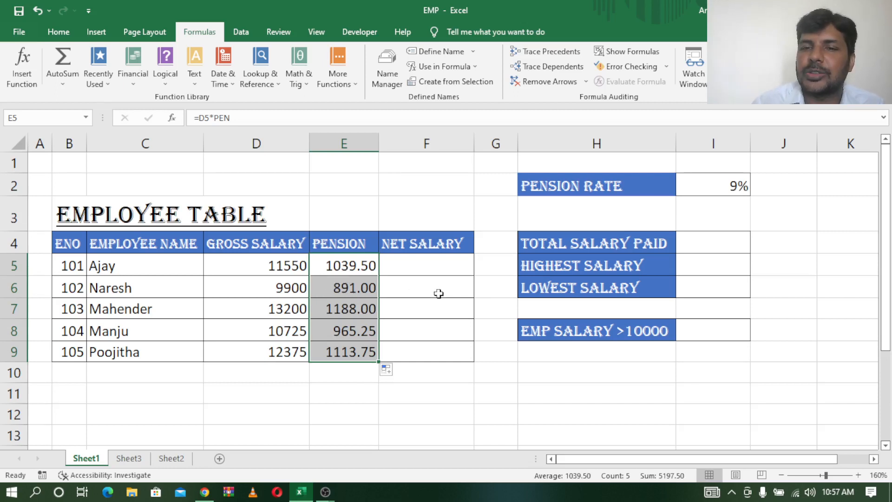
{"action": "left_click", "coordinate": [704, 180]}
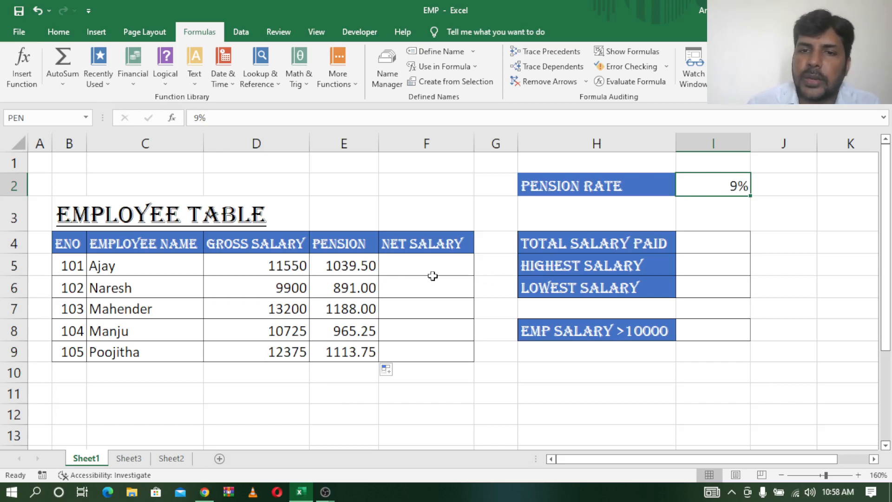
{"action": "left_click", "coordinate": [433, 277]}
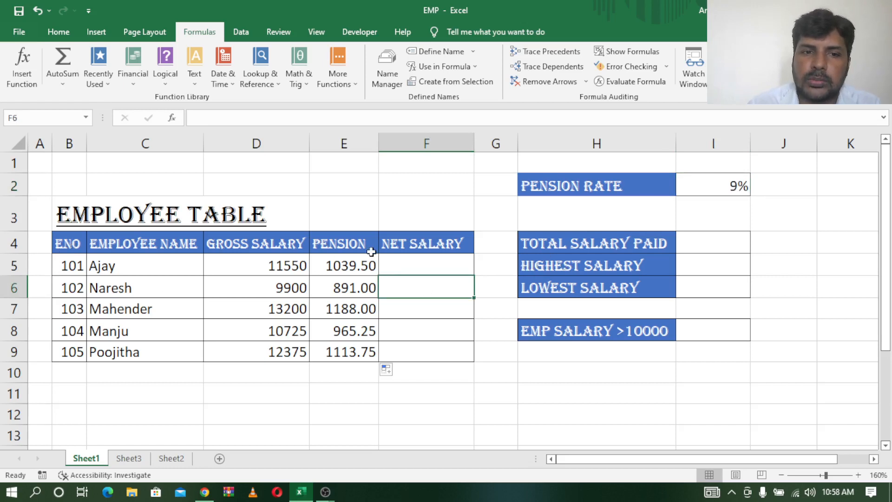
{"action": "left_click_drag", "start_coordinate": [279, 243], "coordinate": [279, 349]}
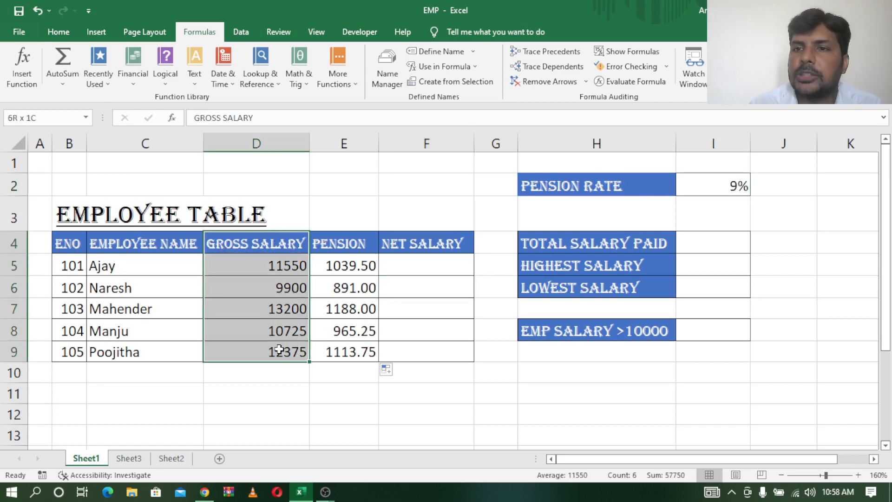
{"action": "left_click", "coordinate": [293, 395]}
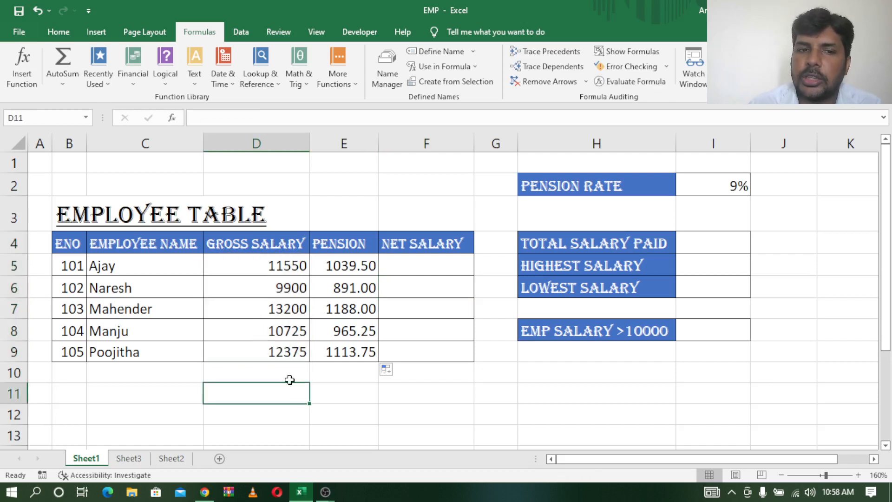
{"action": "left_click", "coordinate": [275, 238]}
Define the name GROSS_SALARY with Workbook scope for the gross salary values in D5:D9 through the Name Manager
{"action": "left_click_drag", "start_coordinate": [273, 265], "coordinate": [274, 350]}
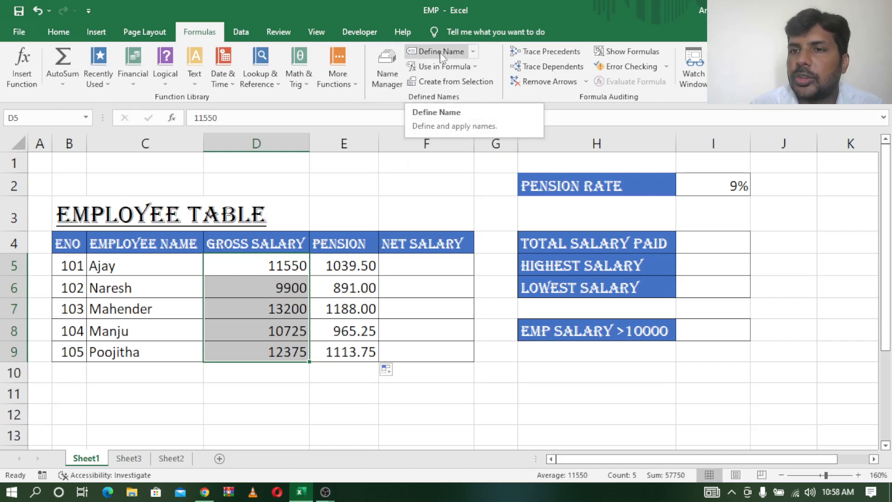
{"action": "left_click", "coordinate": [386, 63]}
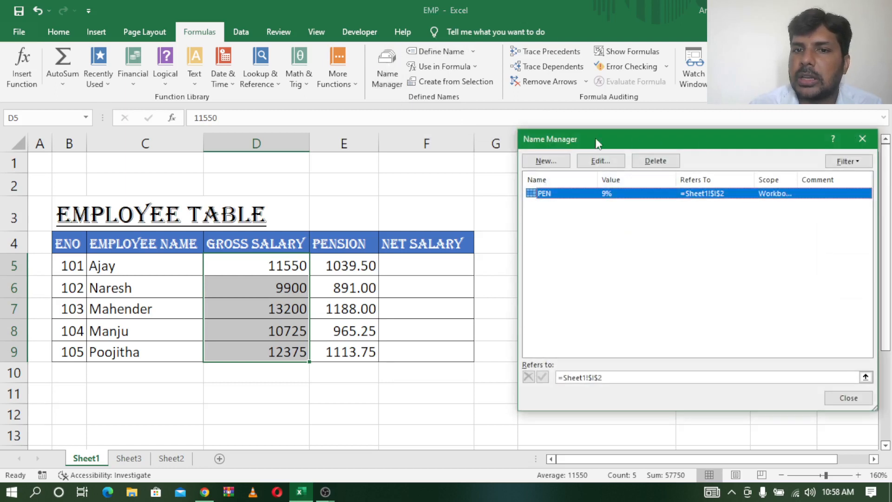
{"action": "left_click_drag", "start_coordinate": [564, 139], "coordinate": [535, 77]}
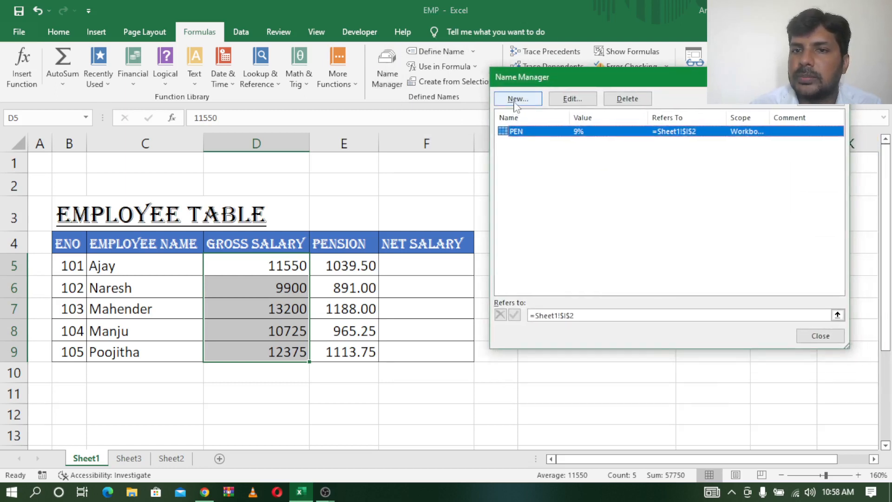
{"action": "left_click", "coordinate": [517, 99]}
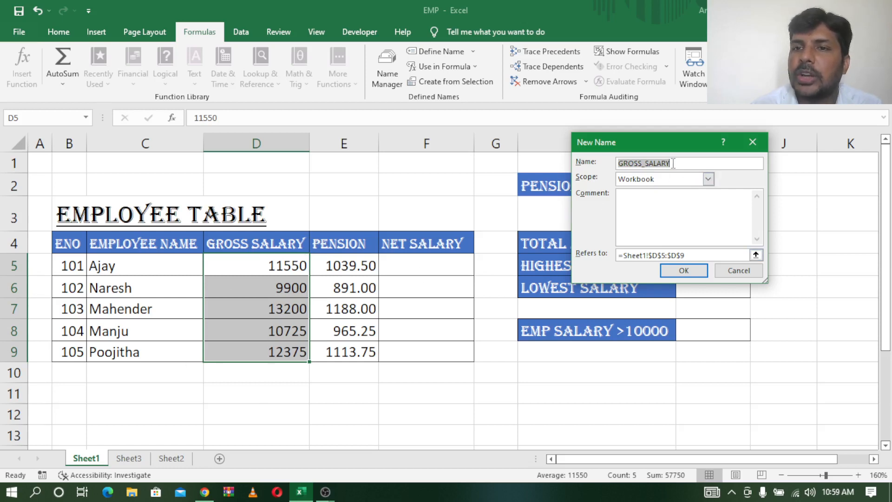
{"action": "left_click", "coordinate": [708, 179]}
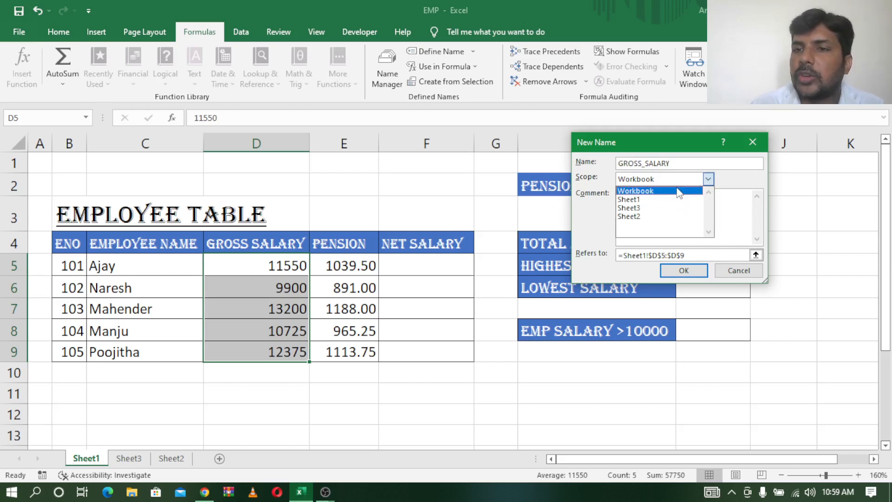
{"action": "left_click", "coordinate": [680, 192]}
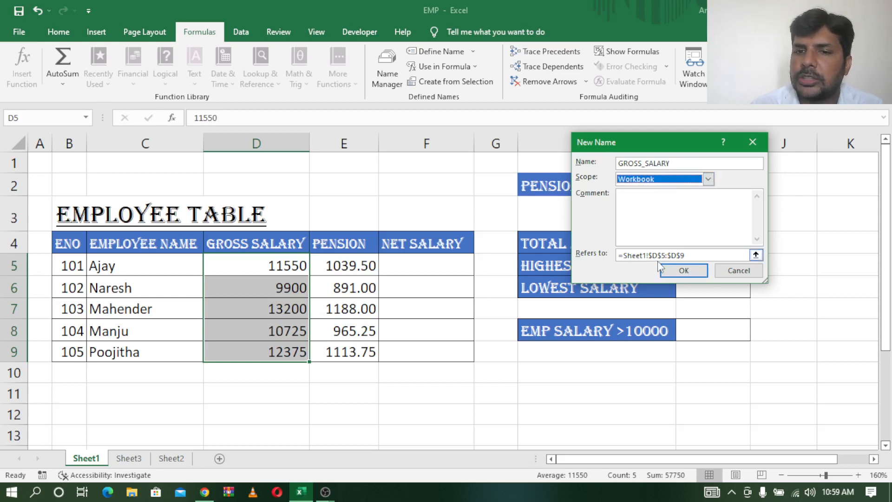
{"action": "left_click", "coordinate": [683, 270]}
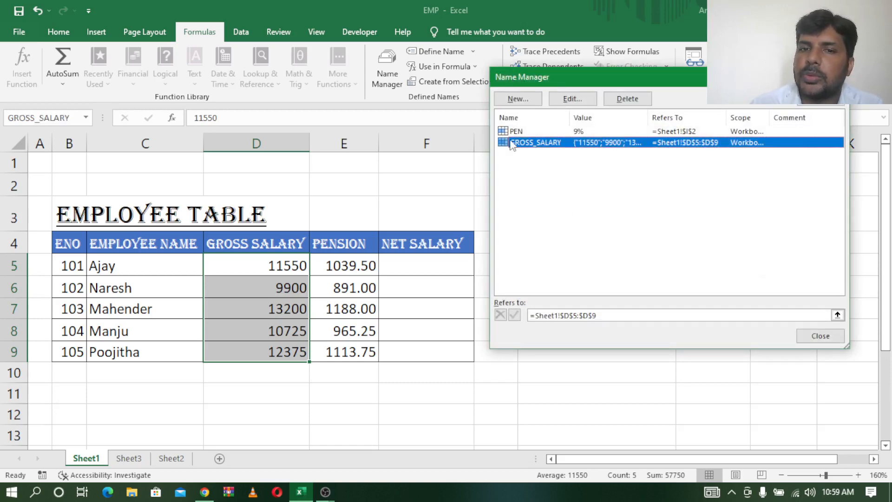
Rename the defined name GROSS_SALARY as GS
{"action": "left_click", "coordinate": [534, 175]}
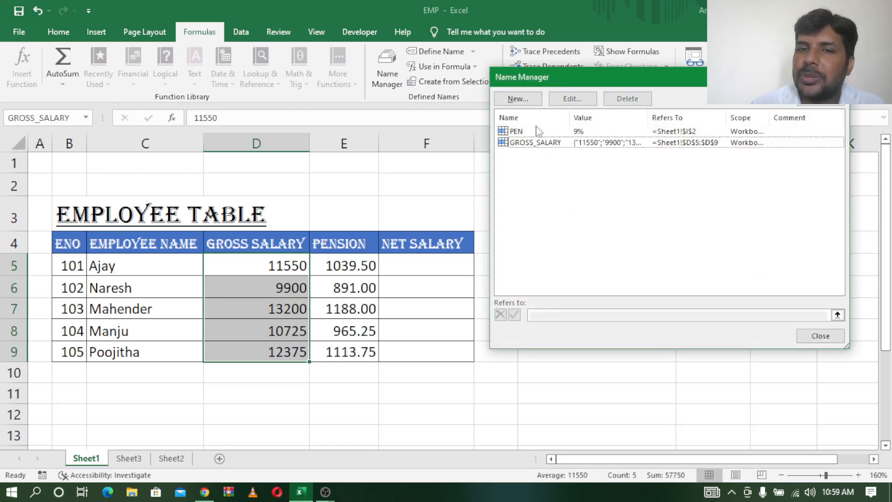
{"action": "left_click_drag", "start_coordinate": [583, 75], "coordinate": [609, 220]}
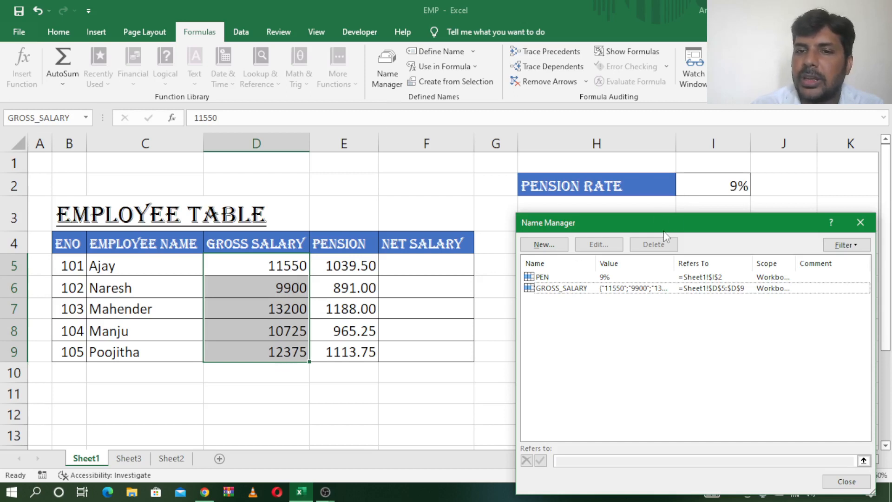
{"action": "left_click_drag", "start_coordinate": [662, 221], "coordinate": [595, 90]}
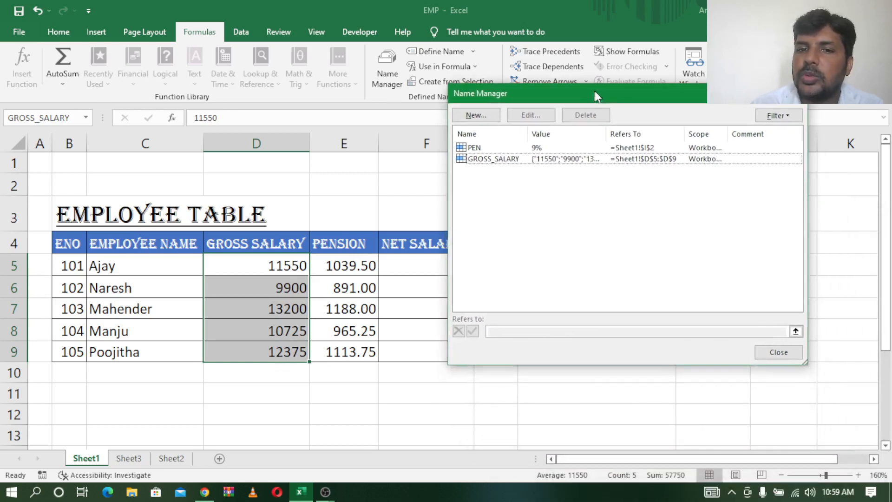
{"action": "left_click", "coordinate": [504, 160]}
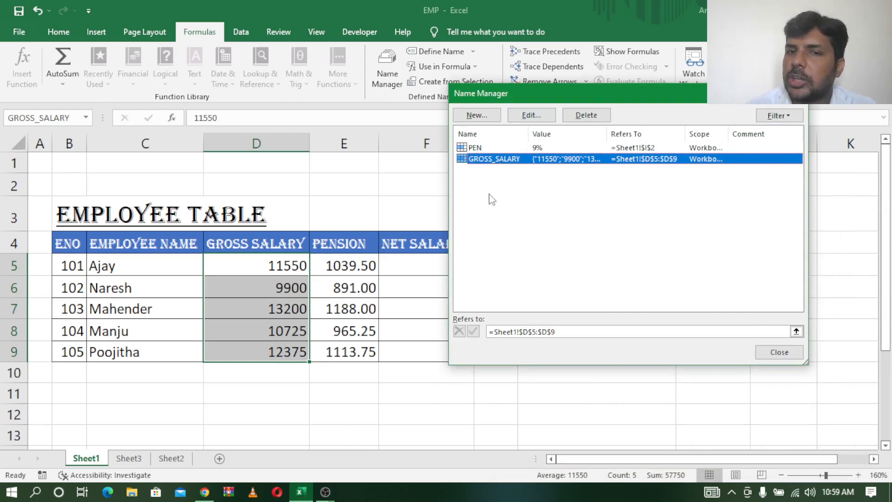
{"action": "left_click", "coordinate": [493, 200]}
{"action": "left_click", "coordinate": [501, 160]}
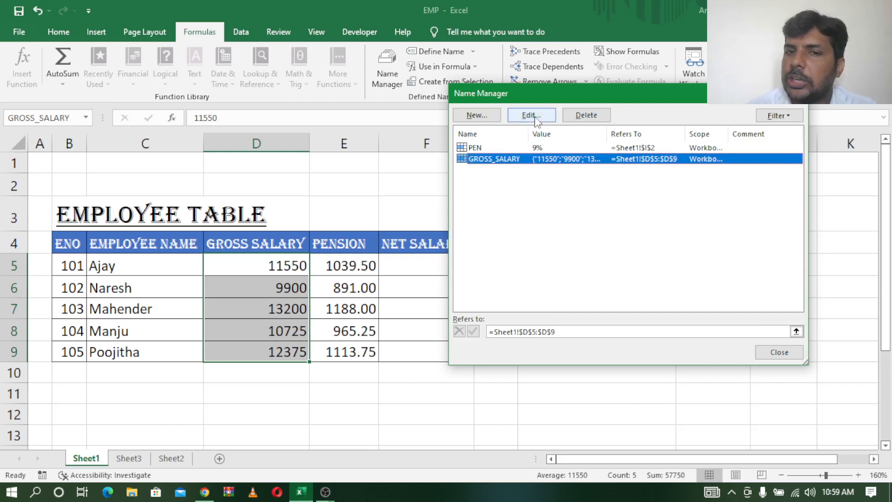
{"action": "left_click", "coordinate": [537, 119]}
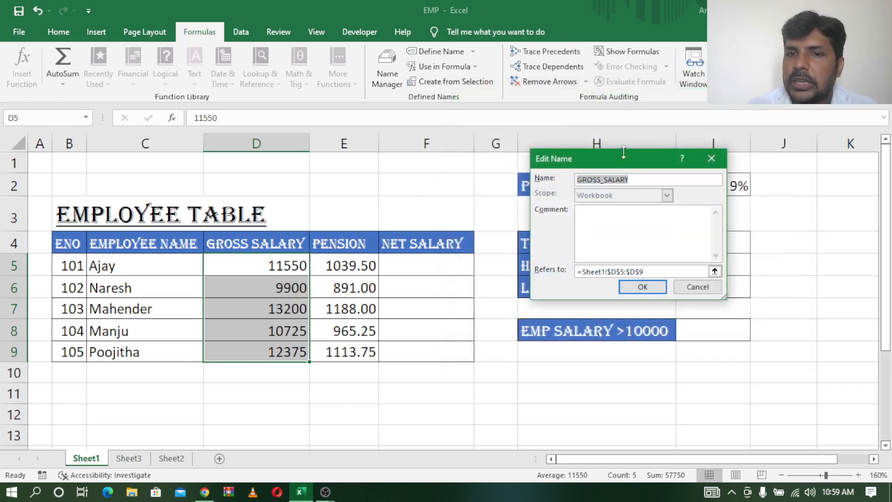
{"action": "key", "text": "BackSpace"}
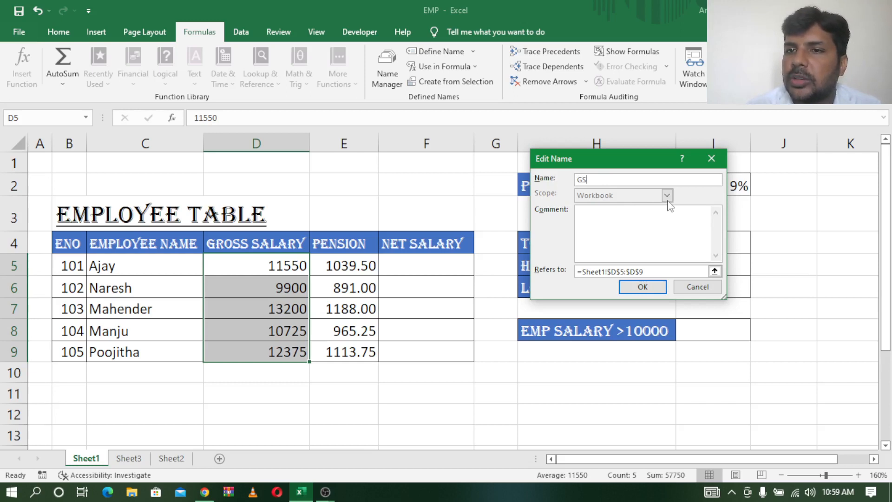
{"action": "left_click", "coordinate": [642, 287]}
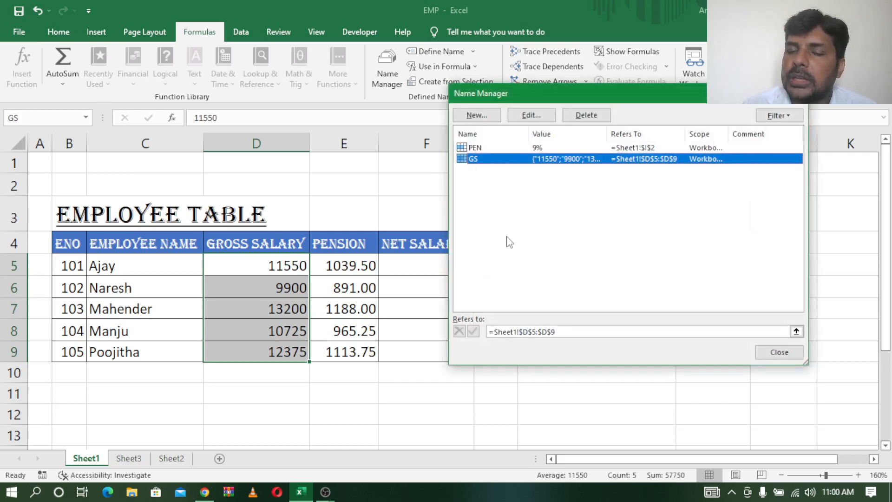
Delete the defined name GS from the workbook
{"action": "left_click", "coordinate": [508, 207]}
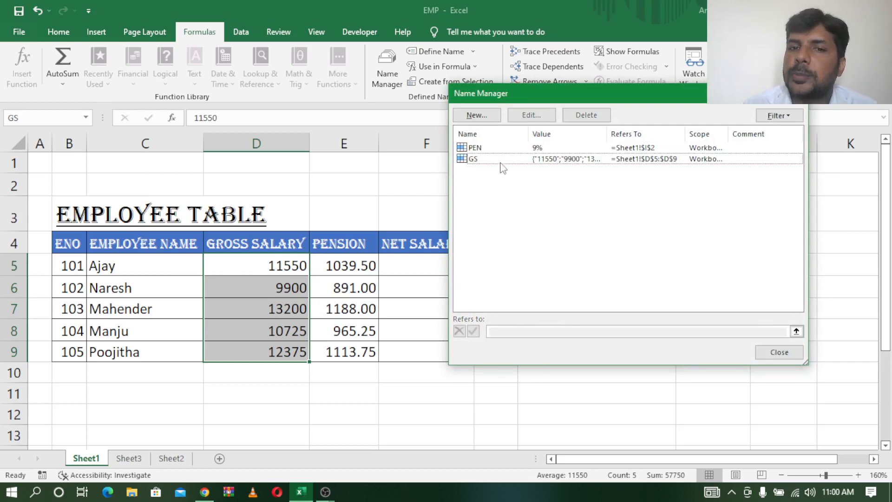
{"action": "left_click", "coordinate": [501, 162]}
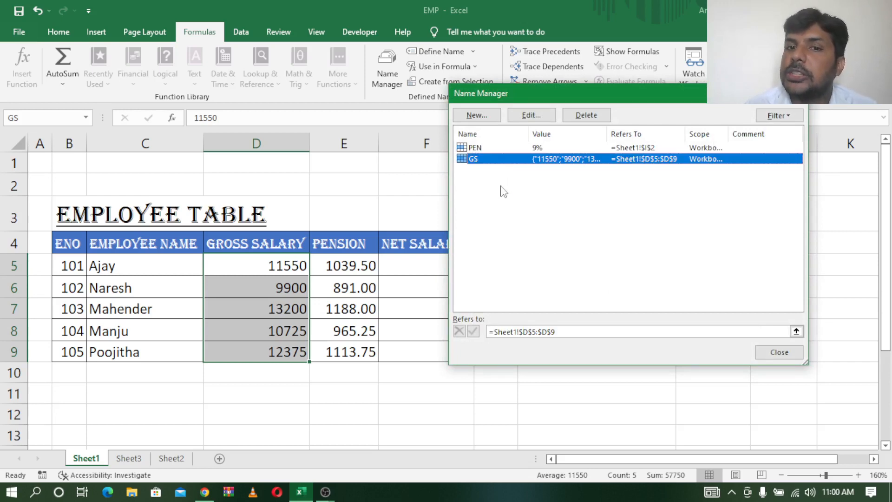
{"action": "left_click", "coordinate": [586, 113]}
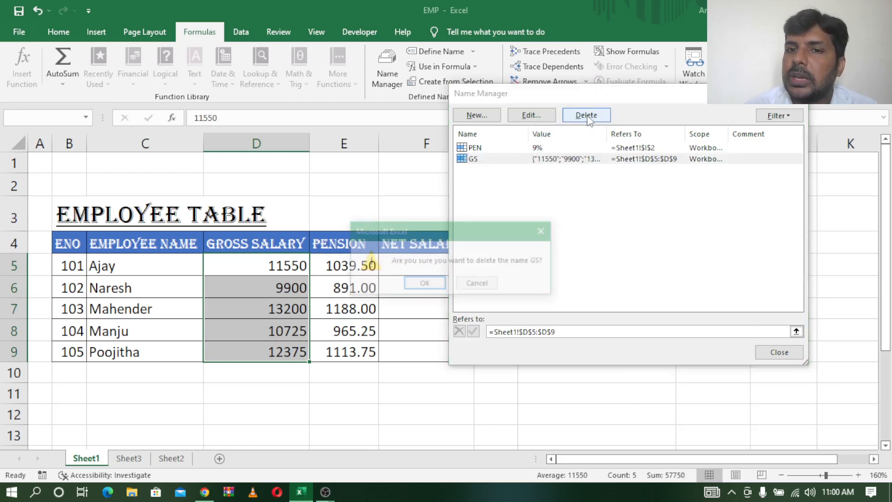
{"action": "left_click", "coordinate": [424, 285]}
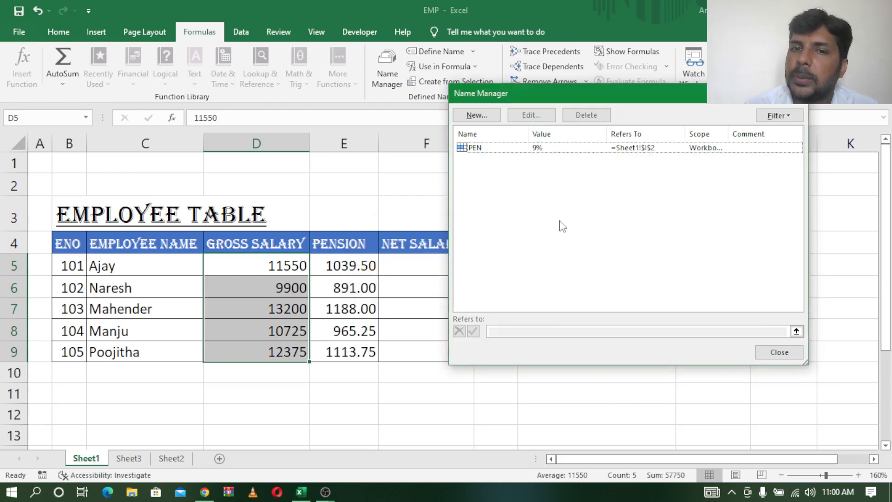
Define a new name GS for D5:D9 with its scope limited to Sheet1
{"action": "left_click", "coordinate": [475, 115]}
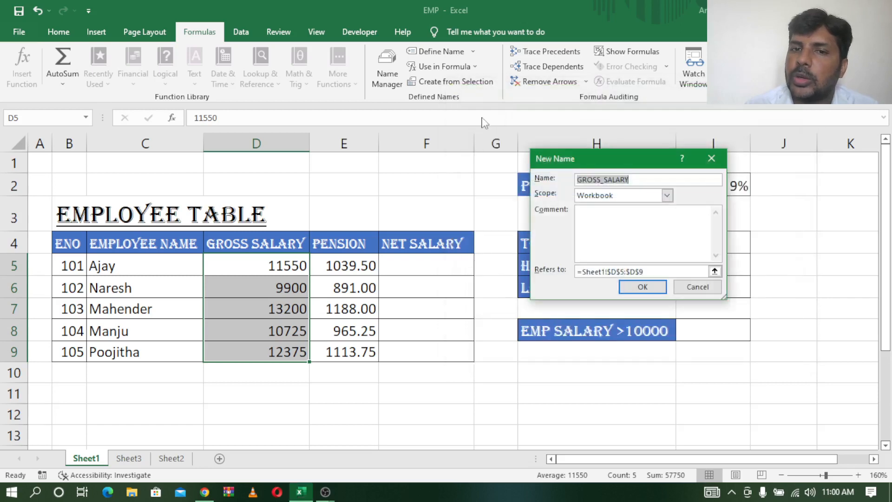
{"action": "double_click", "coordinate": [644, 180]}
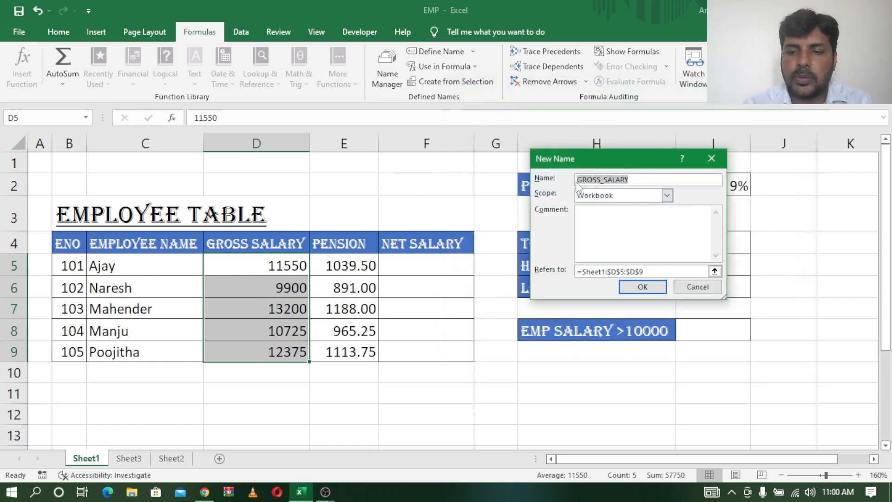
{"action": "key", "text": "BackSpace"}
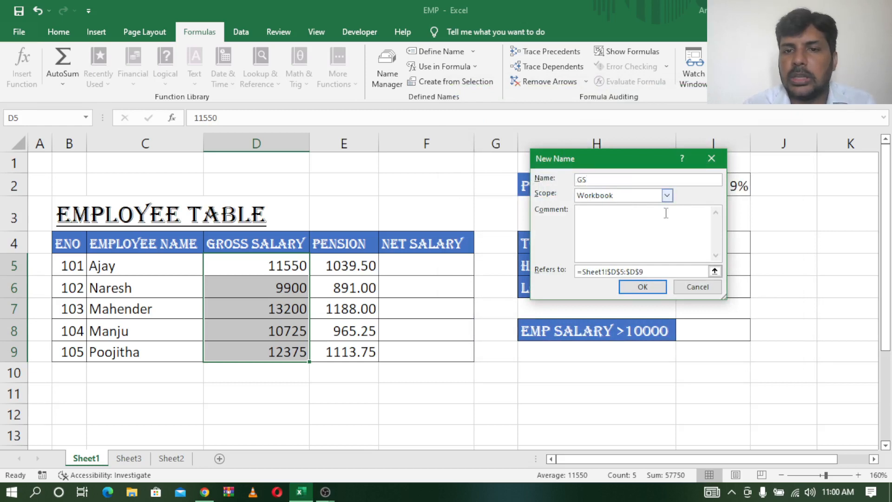
{"action": "left_click", "coordinate": [668, 195]}
{"action": "left_click", "coordinate": [643, 216]}
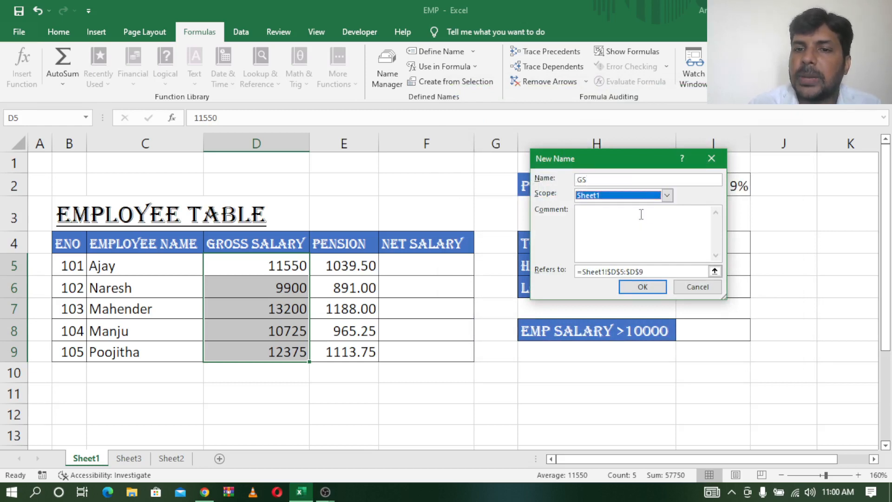
{"action": "left_click", "coordinate": [643, 287]}
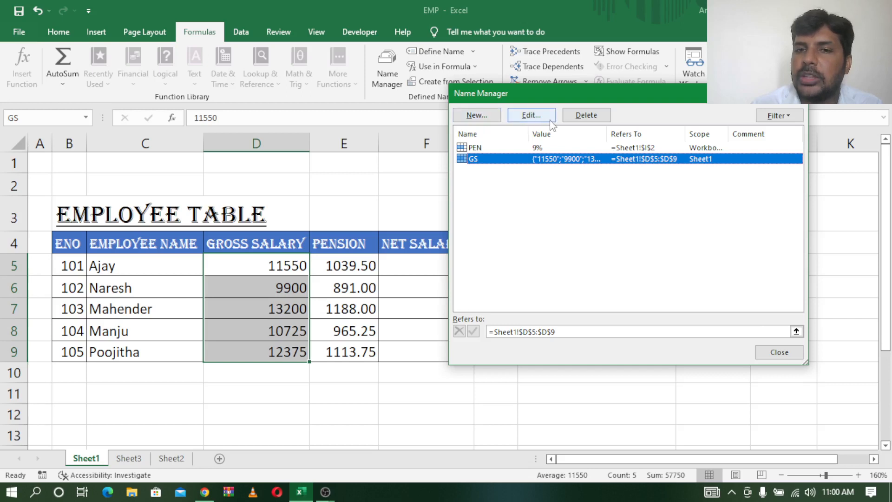
Delete the Sheet1-scoped defined name GS and close the Name Manager
{"action": "left_click", "coordinate": [505, 216]}
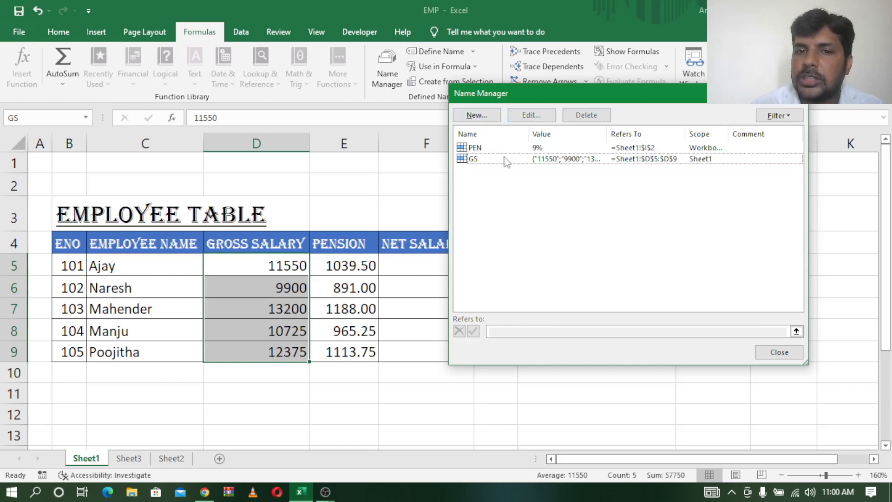
{"action": "left_click", "coordinate": [505, 160]}
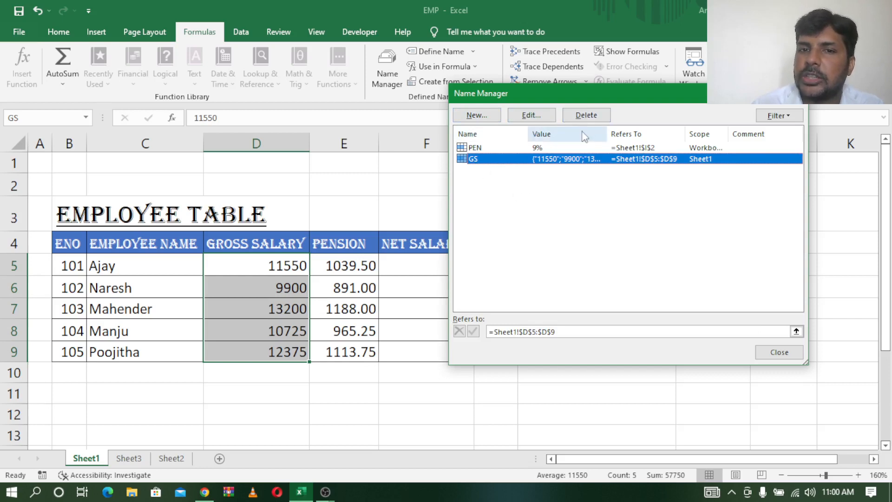
{"action": "left_click", "coordinate": [597, 114]}
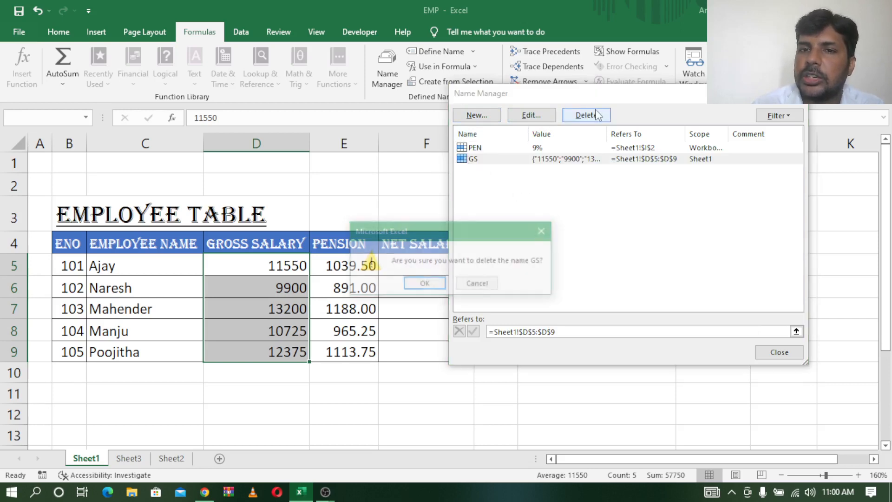
{"action": "left_click", "coordinate": [425, 283]}
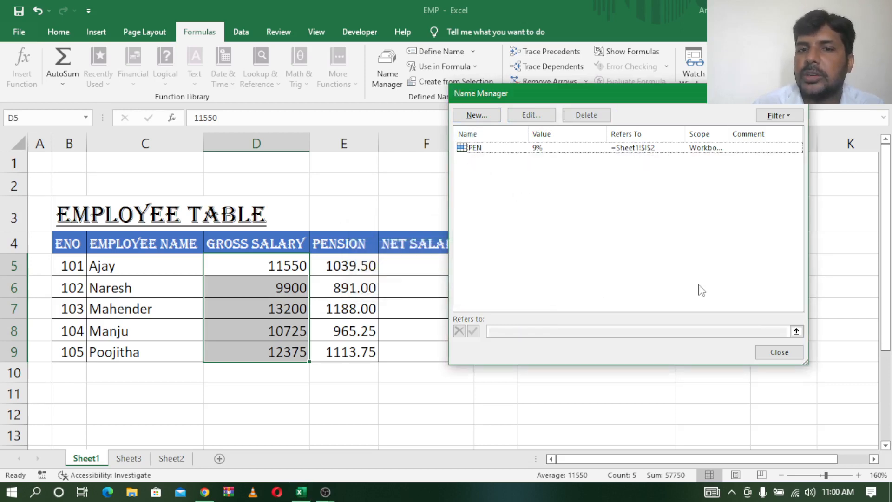
{"action": "left_click", "coordinate": [795, 98]}
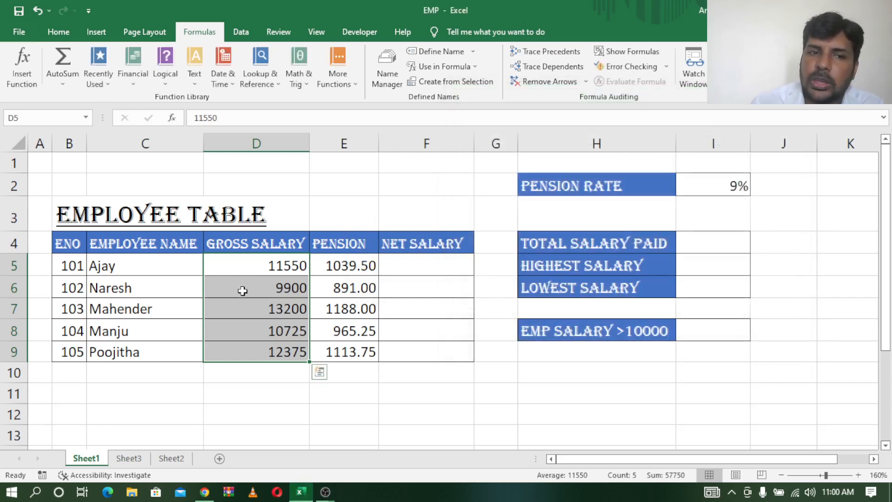
Create defined names for the employee table columns in B4:F9 from the selection, using the top row labels
{"action": "left_click_drag", "start_coordinate": [255, 265], "coordinate": [255, 349]}
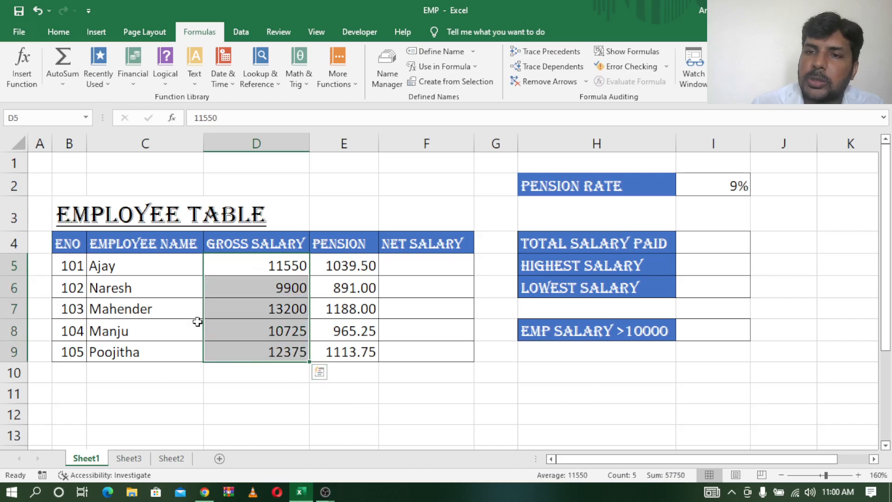
{"action": "left_click_drag", "start_coordinate": [69, 244], "coordinate": [427, 354]}
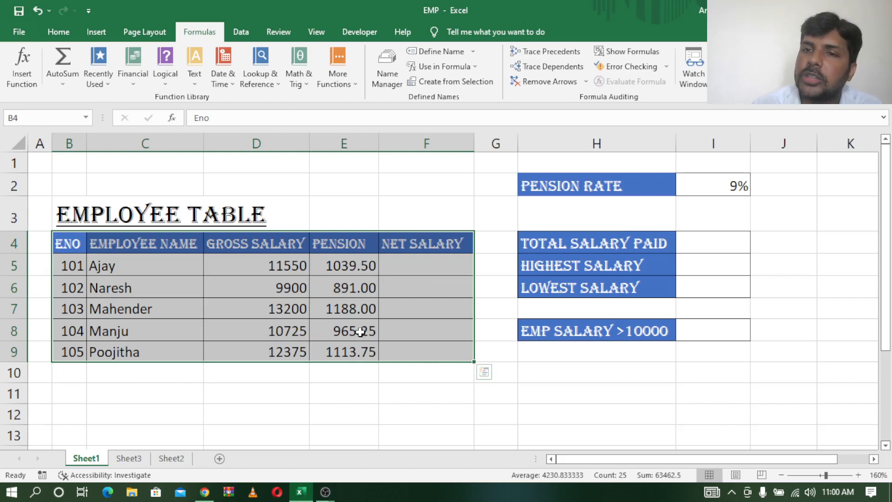
{"action": "left_click_drag", "start_coordinate": [65, 243], "coordinate": [445, 349]}
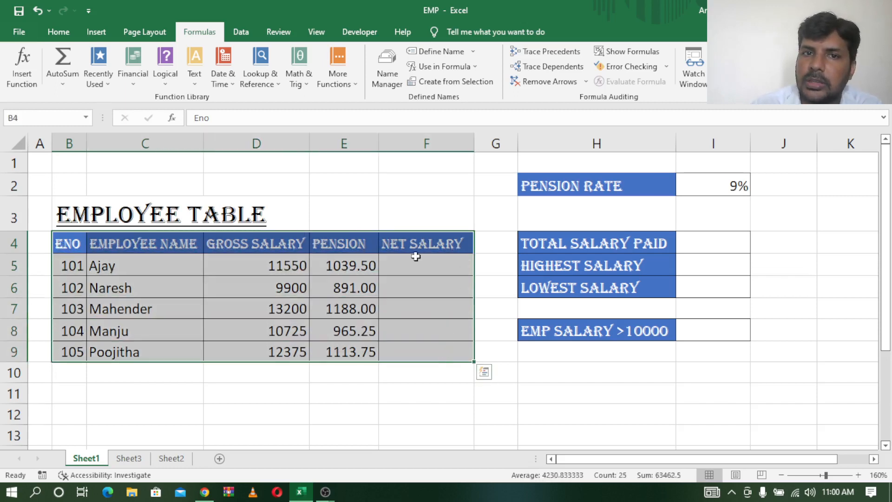
{"action": "left_click", "coordinate": [441, 82]}
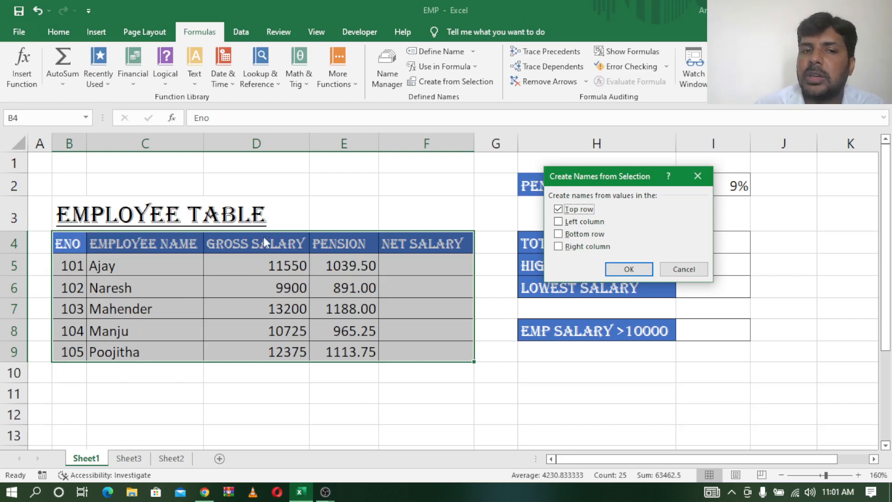
{"action": "left_click", "coordinate": [640, 271]}
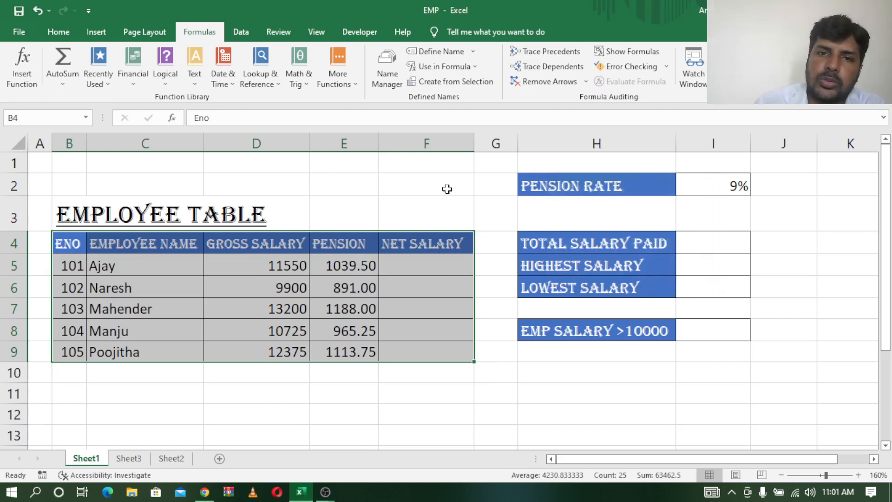
Review the workbook's defined names and the cells they refer to in the Name Manager, including PEN
{"action": "left_click", "coordinate": [394, 65]}
{"action": "left_click_drag", "start_coordinate": [517, 100], "coordinate": [604, 92]}
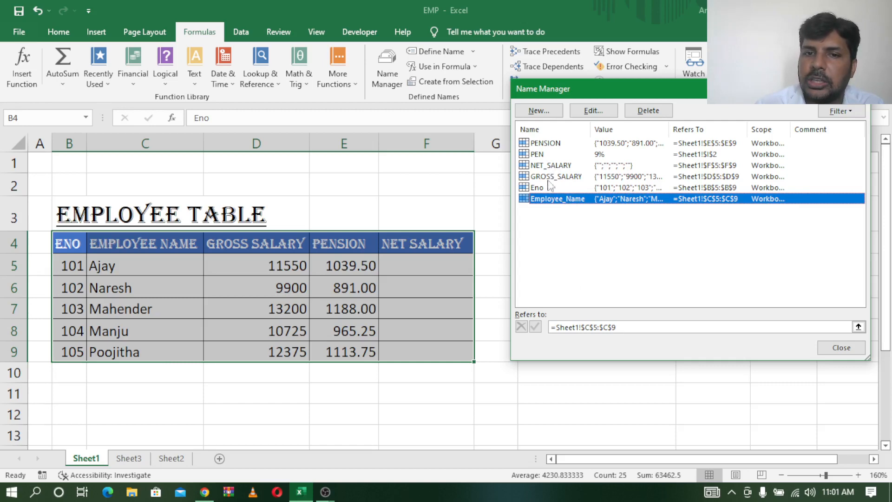
{"action": "left_click", "coordinate": [541, 155]}
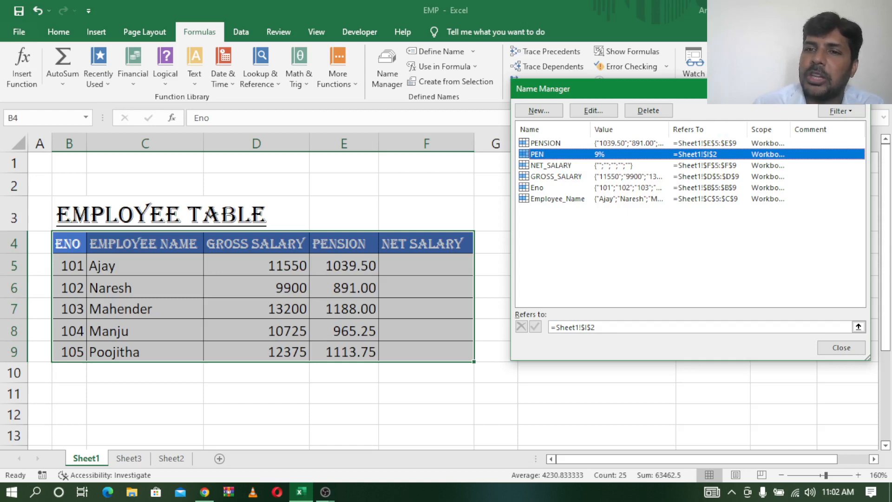
{"action": "left_click", "coordinate": [859, 89]}
Calculate the net salary in F5 with =GROSS_SALARY-PENSION and fill the formula down to F9
{"action": "left_click", "coordinate": [410, 279]}
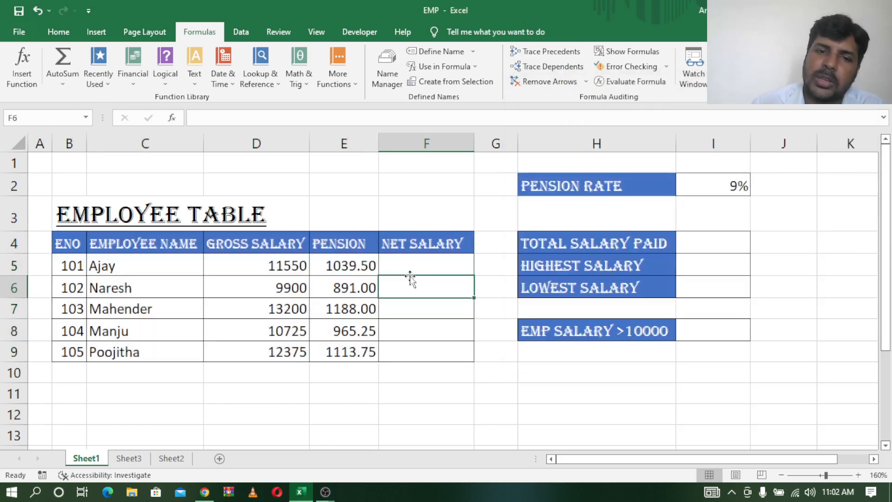
{"action": "left_click", "coordinate": [426, 261]}
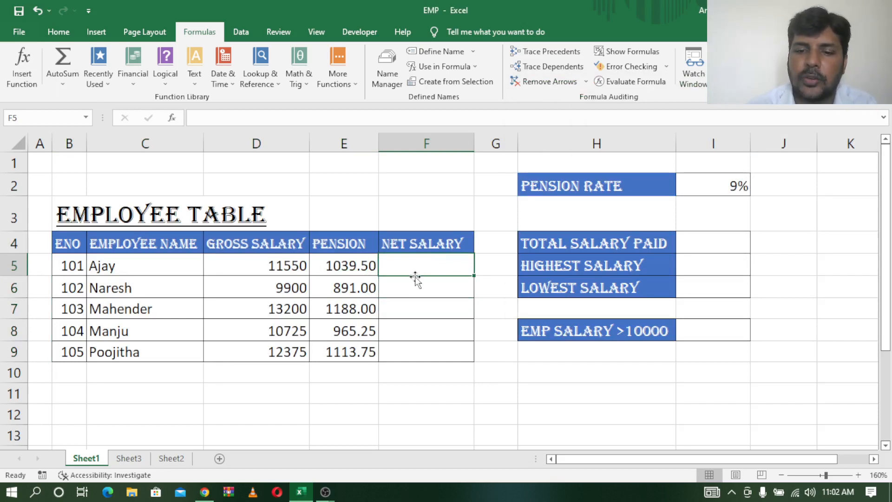
{"action": "type", "text": "="}
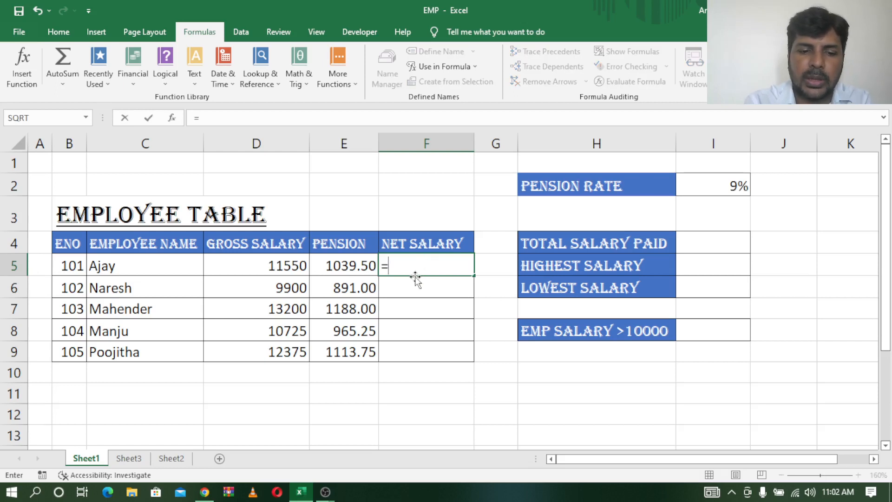
{"action": "type", "text": "GRO"}
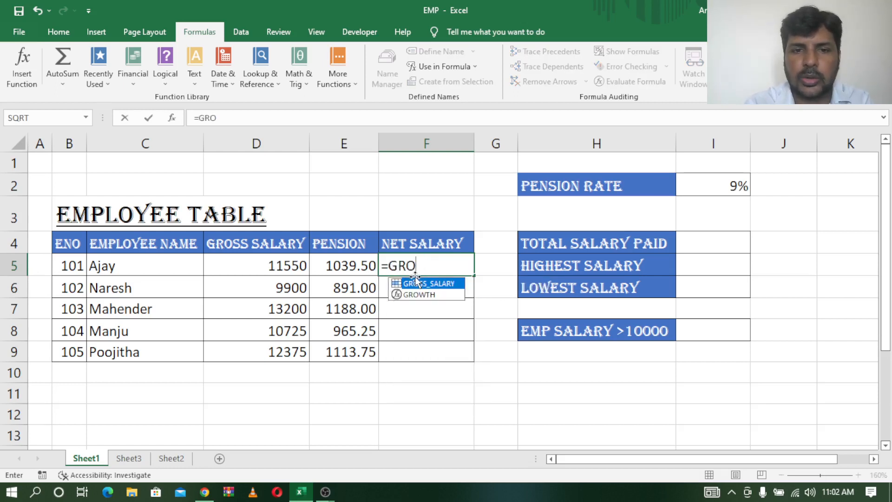
{"action": "key", "text": "Tab"}
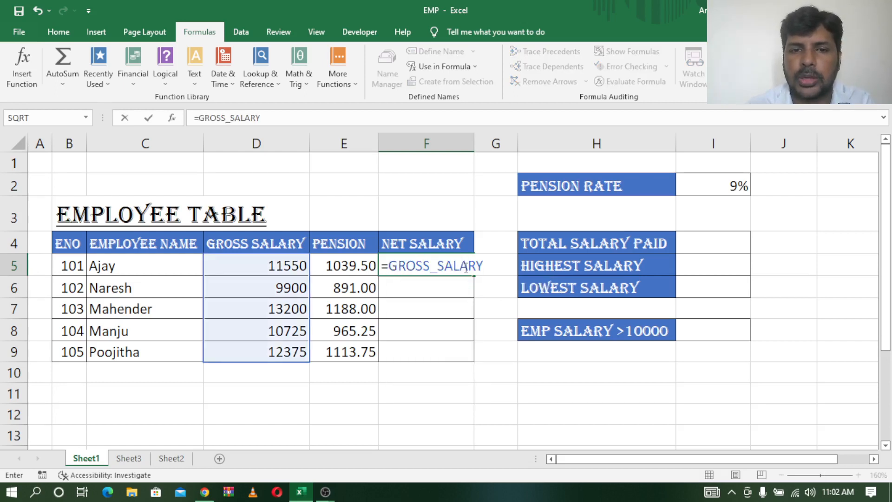
{"action": "type", "text": "-"}
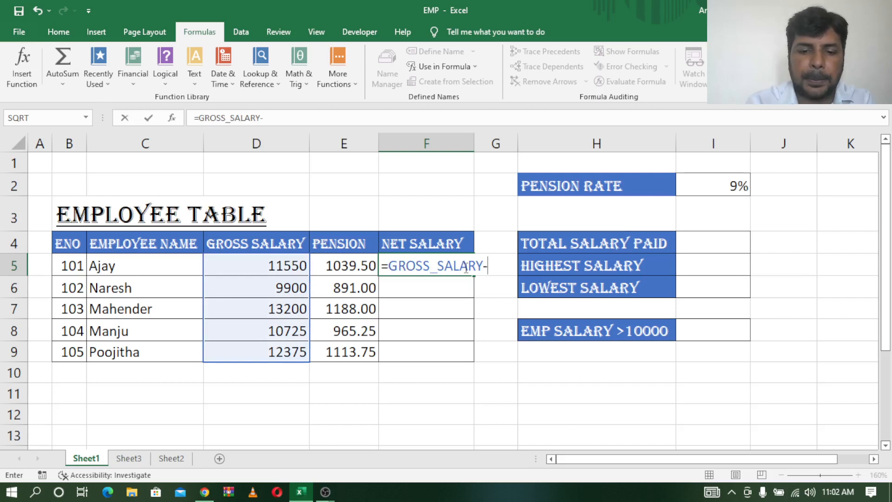
{"action": "type", "text": "PEN"}
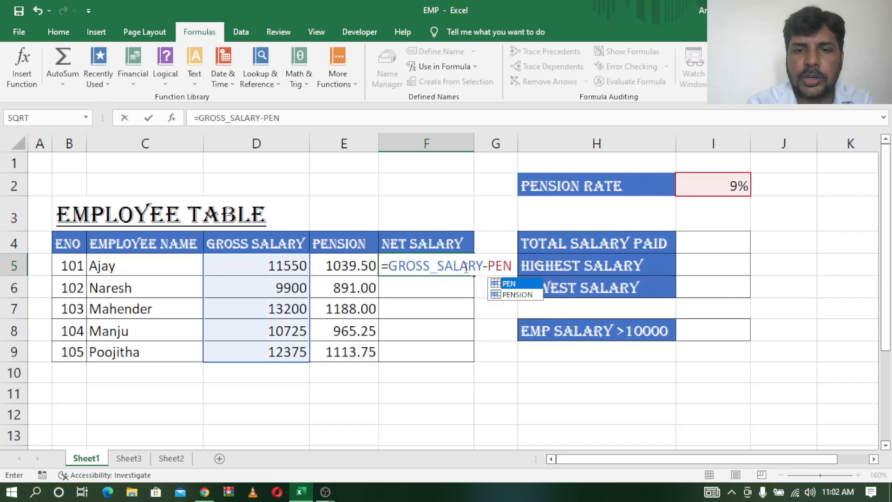
{"action": "type", "text": "SI"}
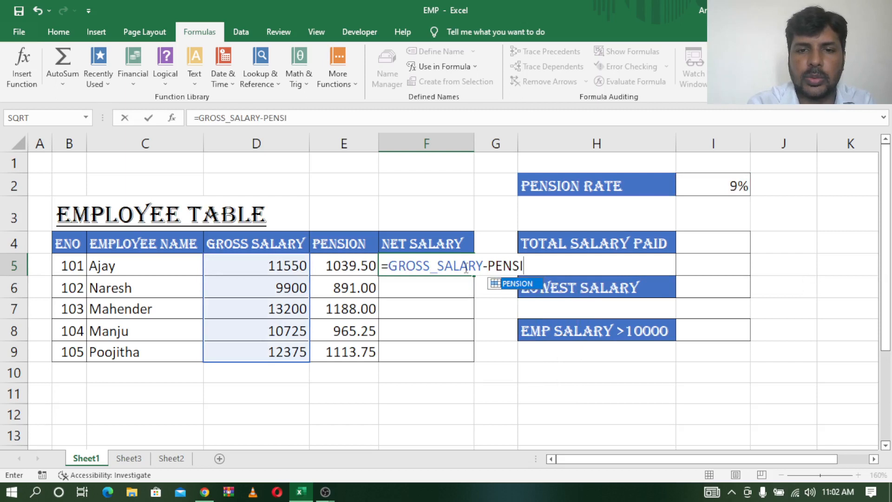
{"action": "key", "text": "Tab"}
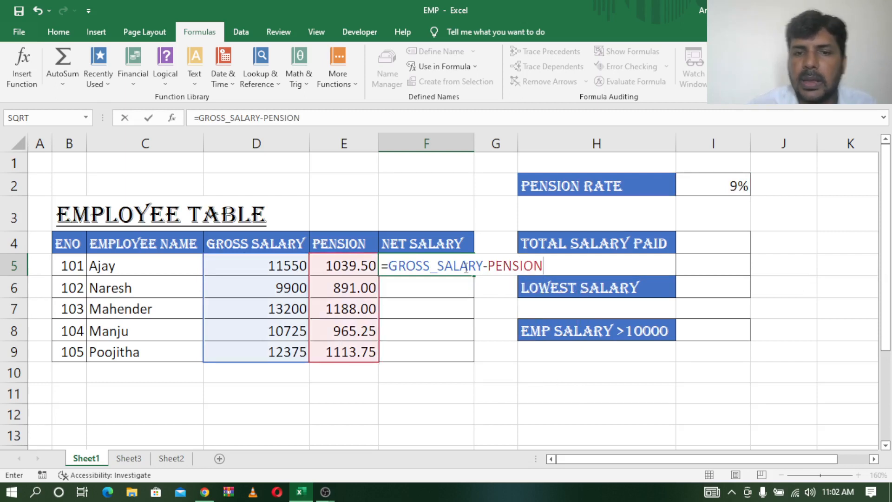
{"action": "key", "text": "Return"}
{"action": "left_click", "coordinate": [465, 266]}
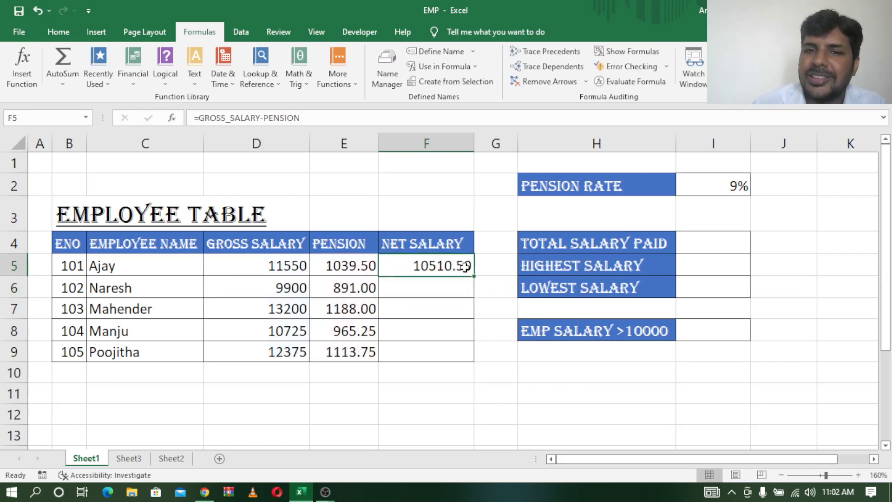
{"action": "left_click_drag", "start_coordinate": [472, 278], "coordinate": [470, 364]}
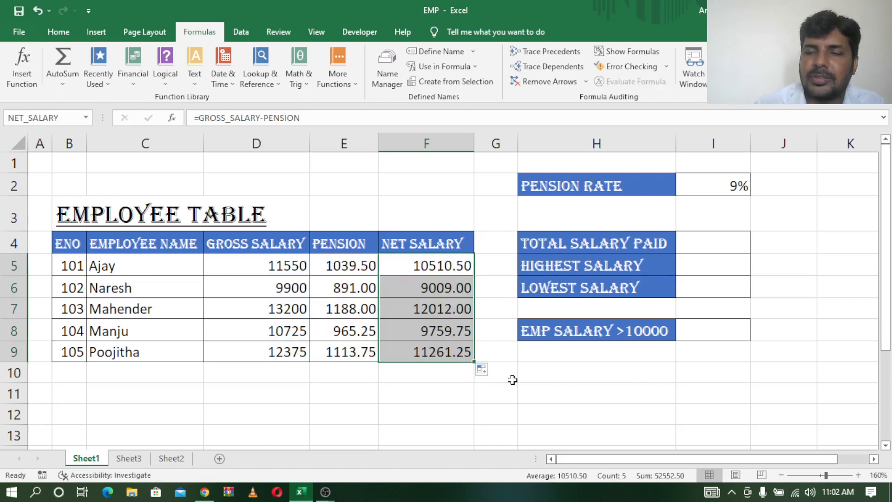
{"action": "left_click", "coordinate": [579, 244]}
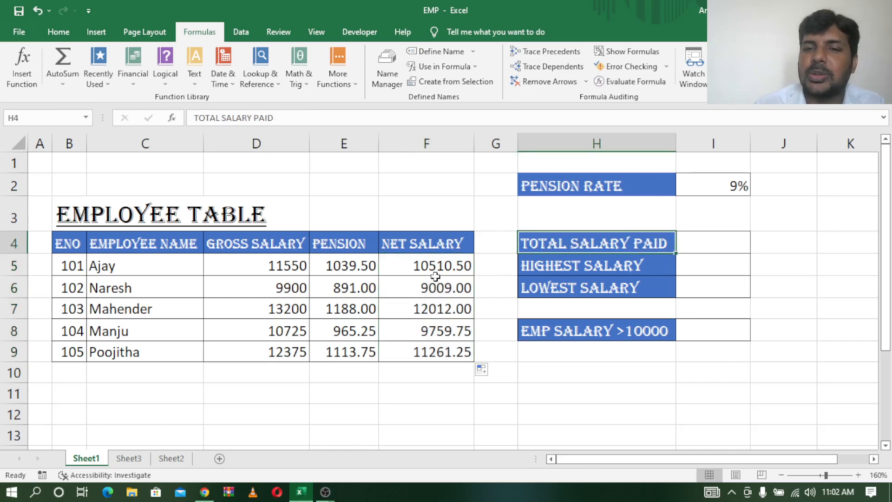
{"action": "left_click", "coordinate": [427, 348]}
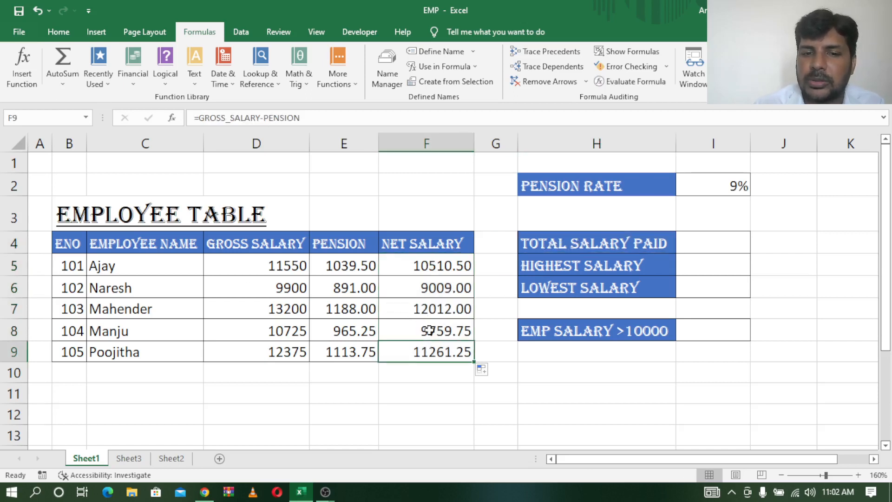
{"action": "left_click", "coordinate": [450, 261]}
{"action": "left_click_drag", "start_coordinate": [451, 279], "coordinate": [451, 353]}
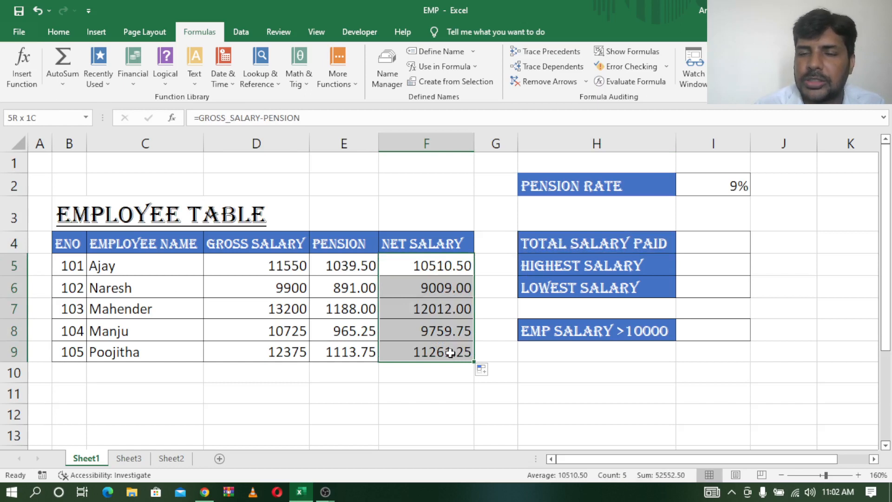
Calculate the total salary paid in I4 with =SUM(NET_SALARY)
{"action": "left_click", "coordinate": [705, 241]}
{"action": "type", "text": "=SUM("}
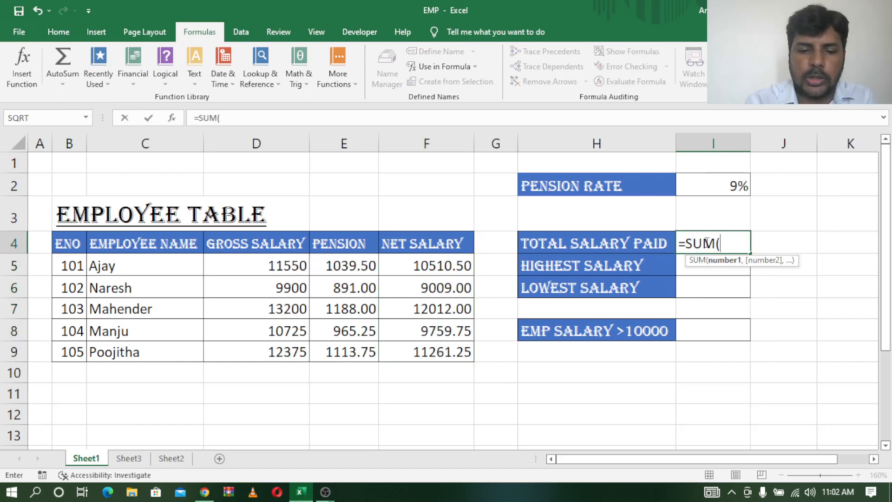
{"action": "type", "text": "NER"}
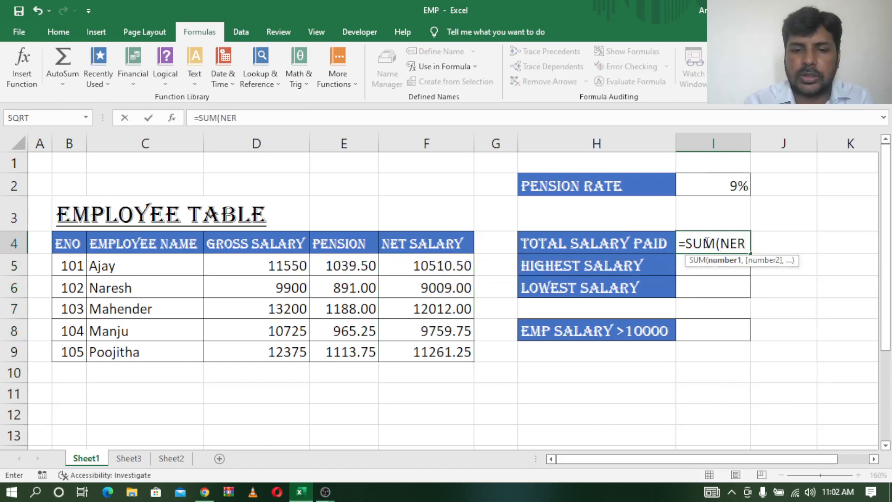
{"action": "key", "text": "BackSpace"}
{"action": "type", "text": "T"}
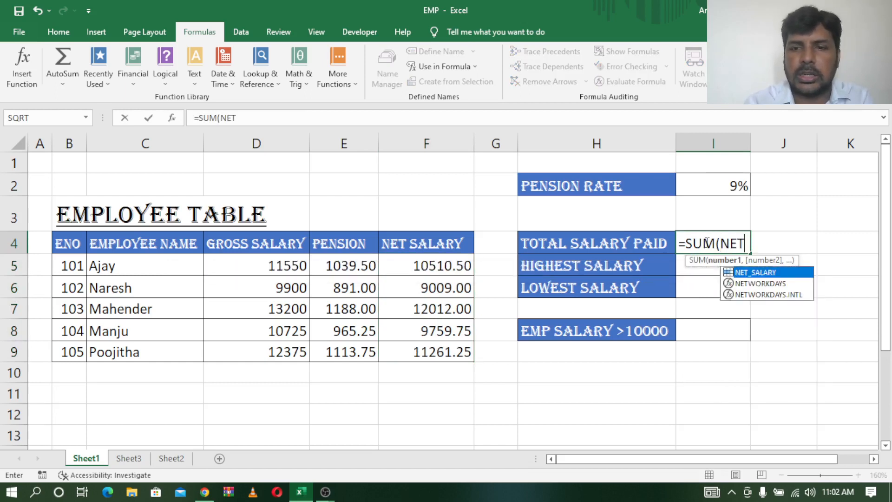
{"action": "double_click", "coordinate": [773, 273]}
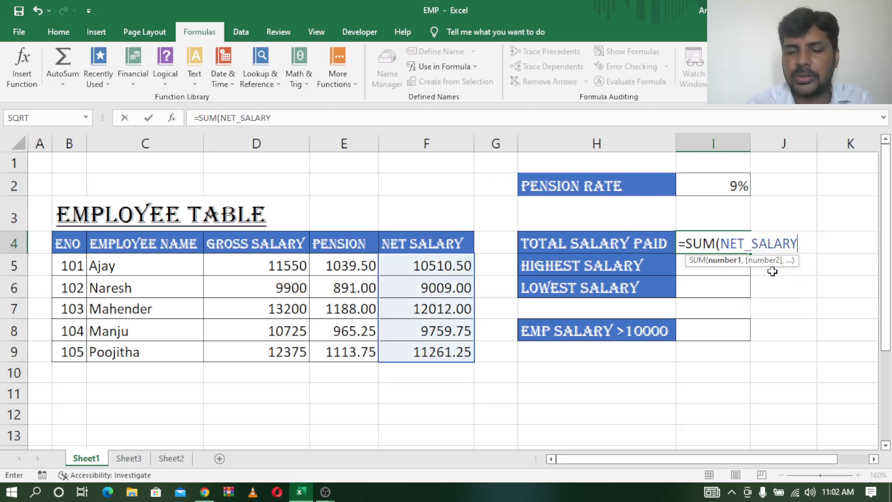
{"action": "type", "text": ")"}
{"action": "key", "text": "Return"}
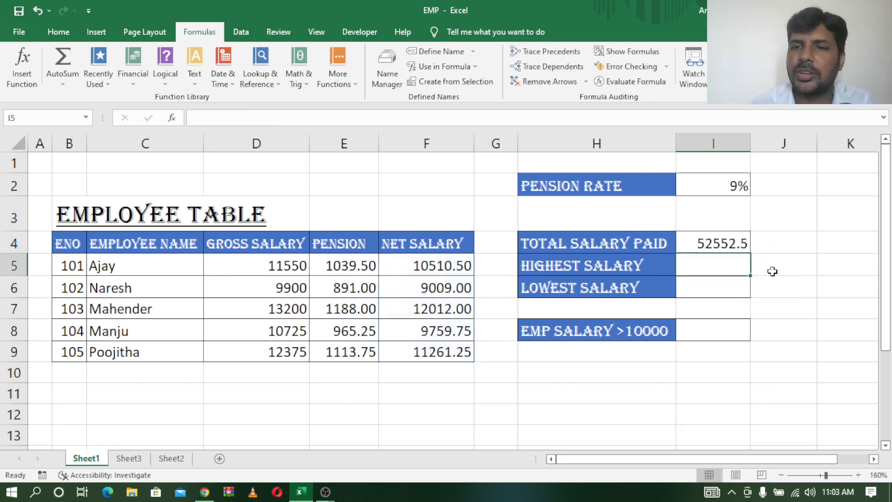
{"action": "left_click", "coordinate": [709, 241]}
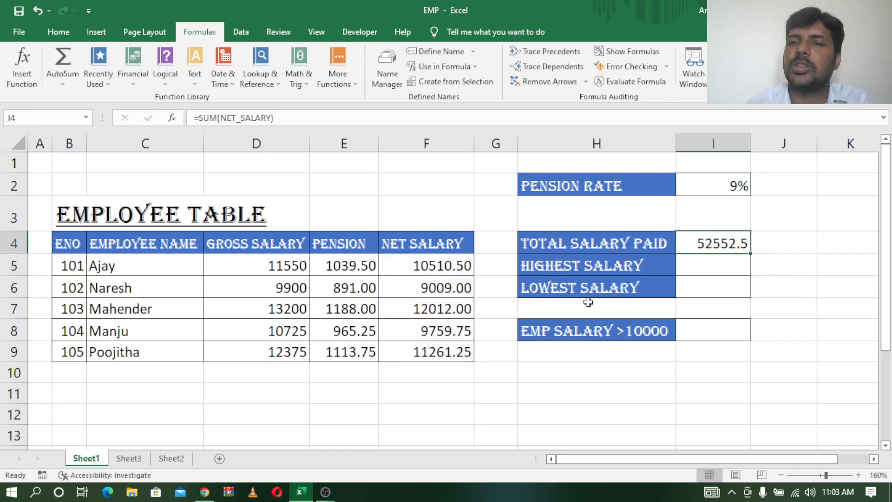
Calculate the highest salary in I5 with =MAX(NET_SALARY)
{"action": "left_click", "coordinate": [717, 265]}
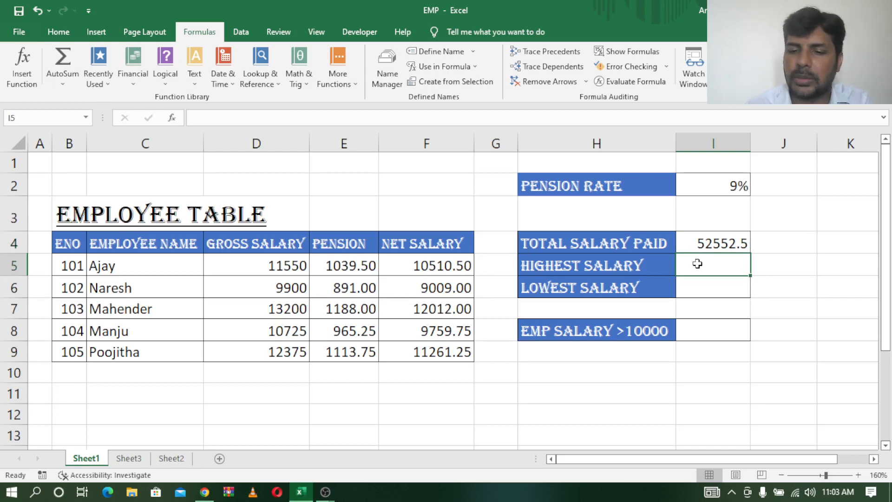
{"action": "type", "text": "="}
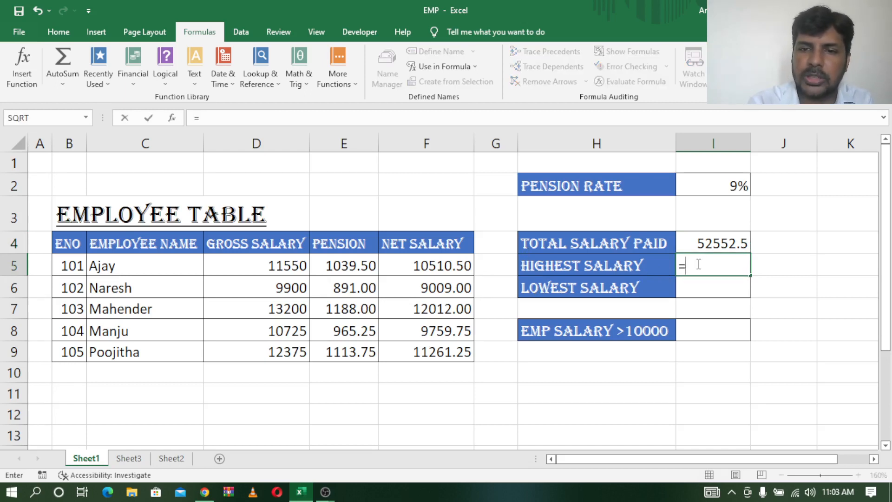
{"action": "type", "text": "MAC"}
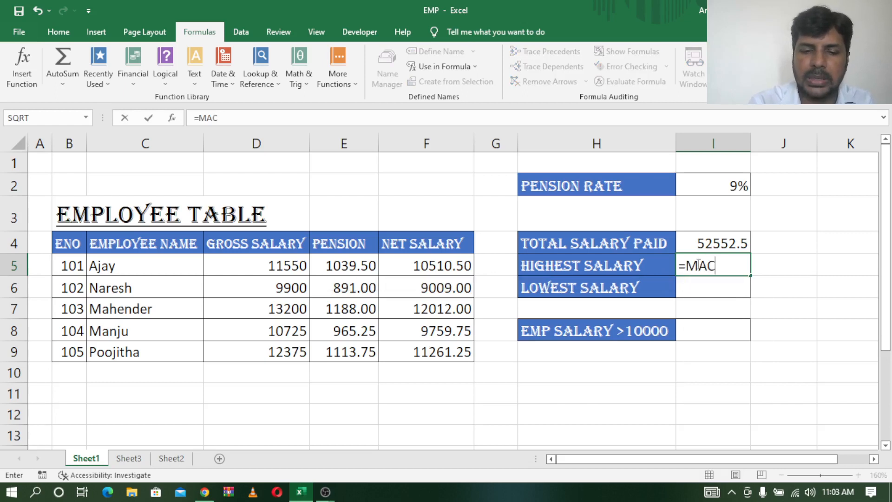
{"action": "key", "text": "BackSpace"}
{"action": "type", "text": "X("}
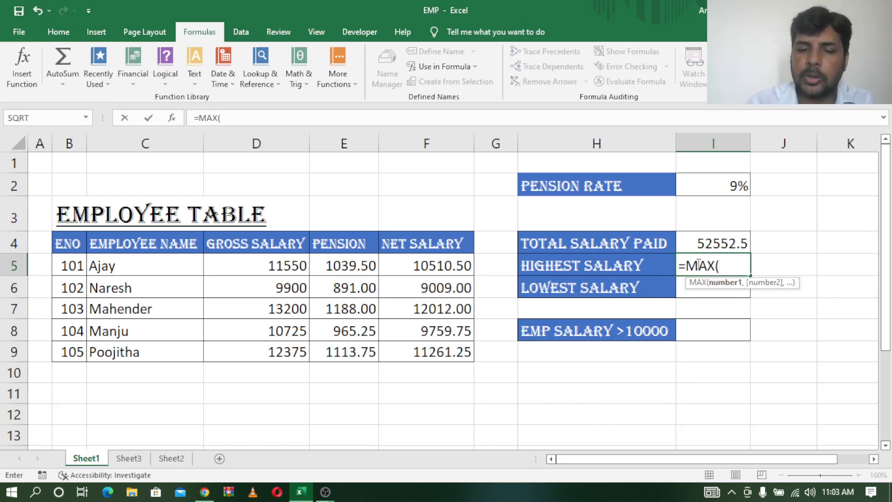
{"action": "type", "text": "NTE"}
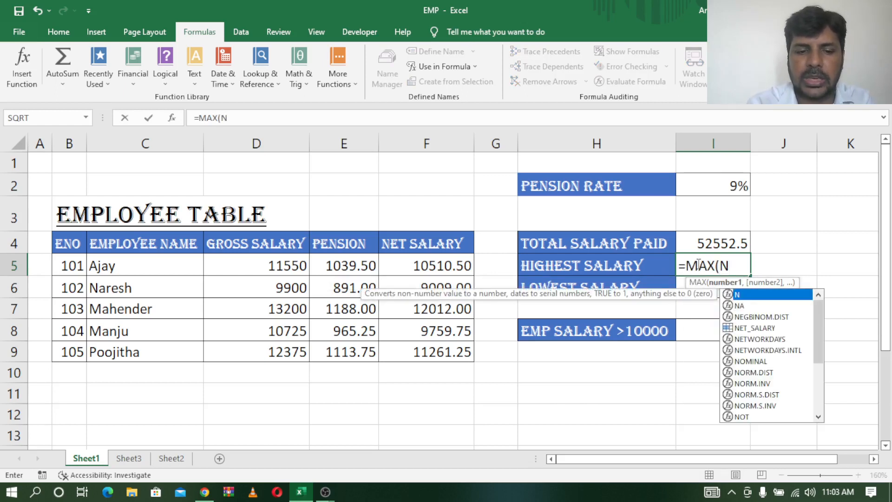
{"action": "key", "text": "BackSpace"}
{"action": "key", "text": "BackSpace"}
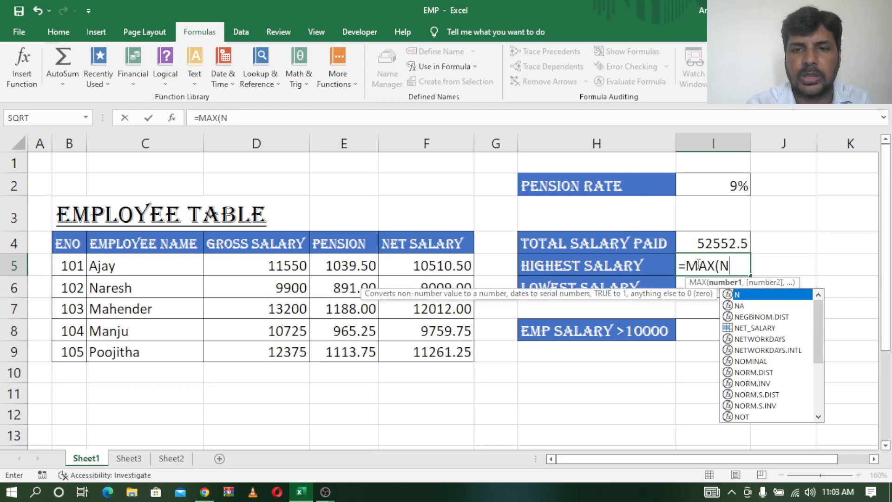
{"action": "type", "text": "ET"}
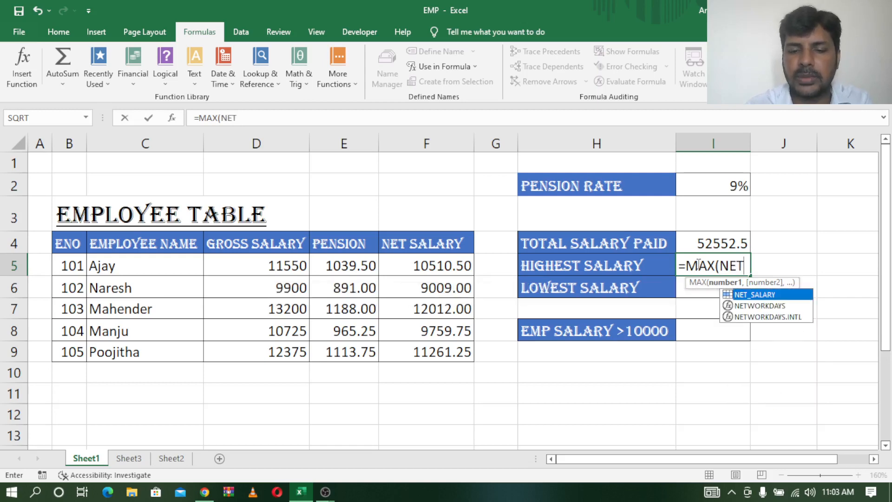
{"action": "key", "text": "Tab"}
{"action": "type", "text": ")"}
{"action": "key", "text": "Return"}
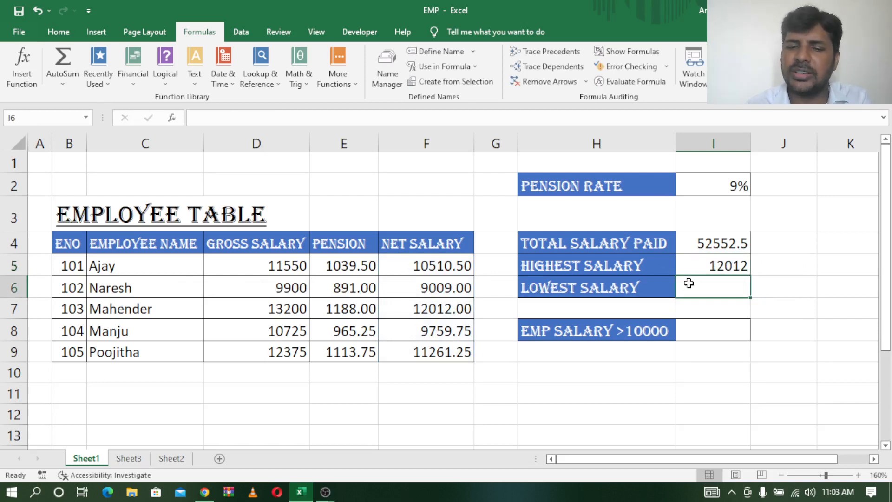
Calculate the lowest salary in I6 with =MIN(NET_SALARY)
{"action": "type", "text": "=MIN"}
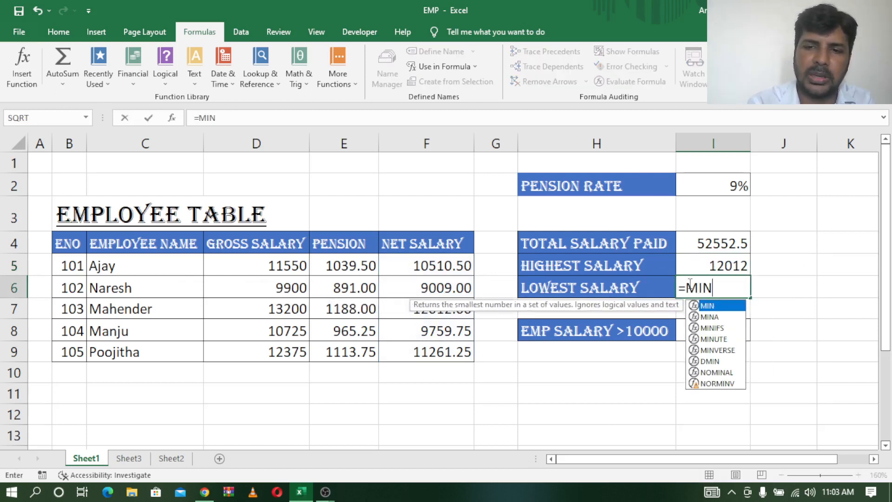
{"action": "type", "text": "("}
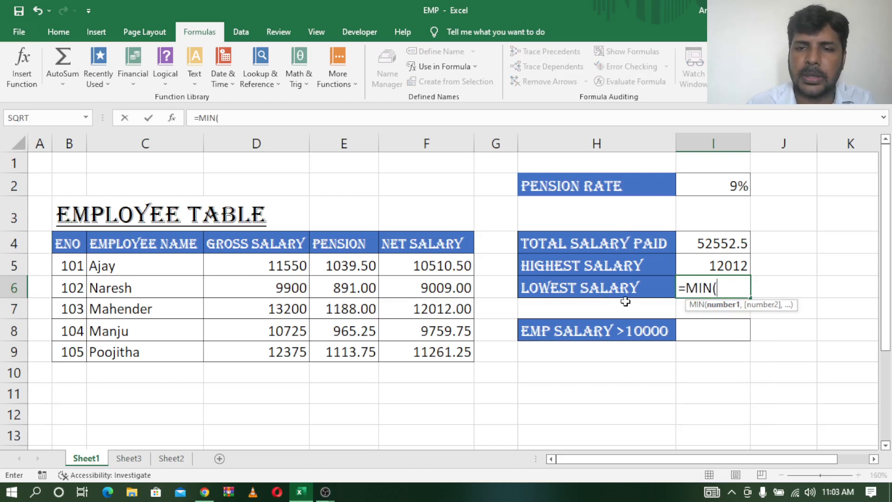
{"action": "type", "text": "NE"}
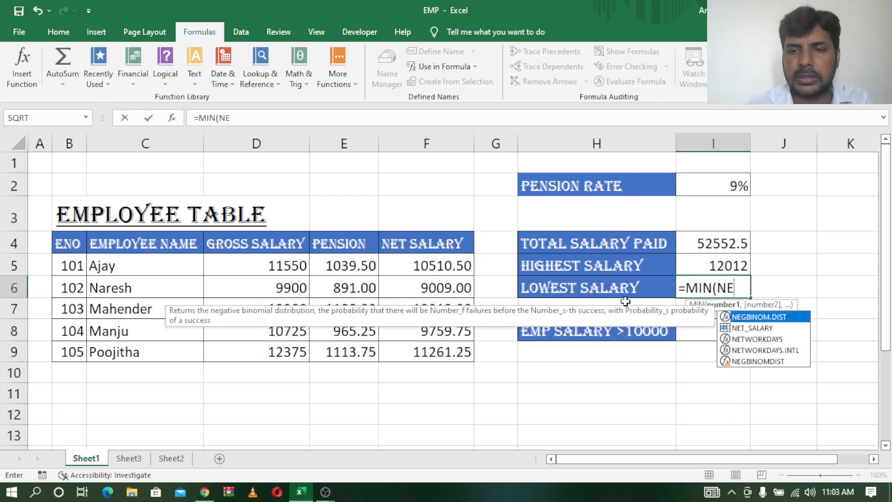
{"action": "type", "text": "T"}
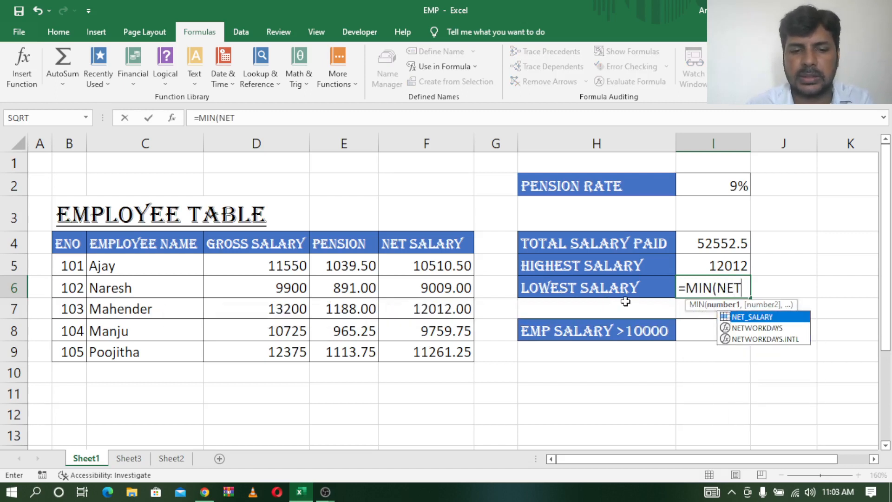
{"action": "double_click", "coordinate": [753, 317]}
{"action": "type", "text": ")"}
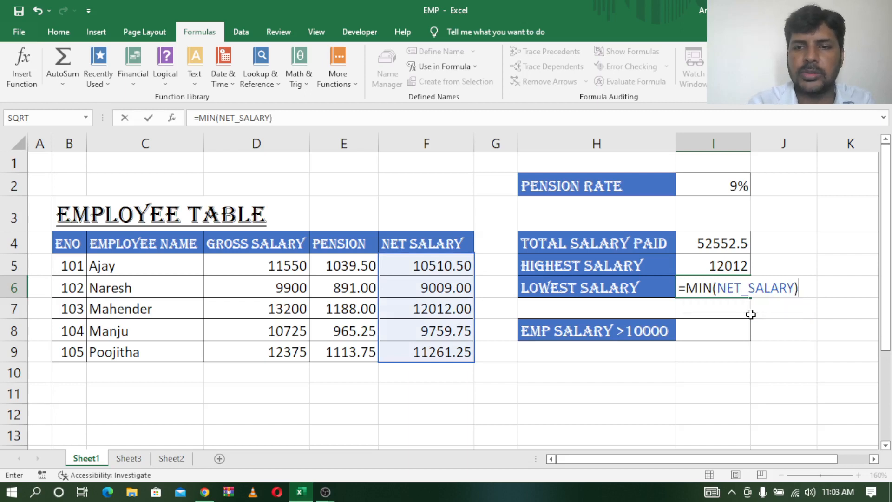
{"action": "key", "text": "Return"}
{"action": "left_click", "coordinate": [725, 286]}
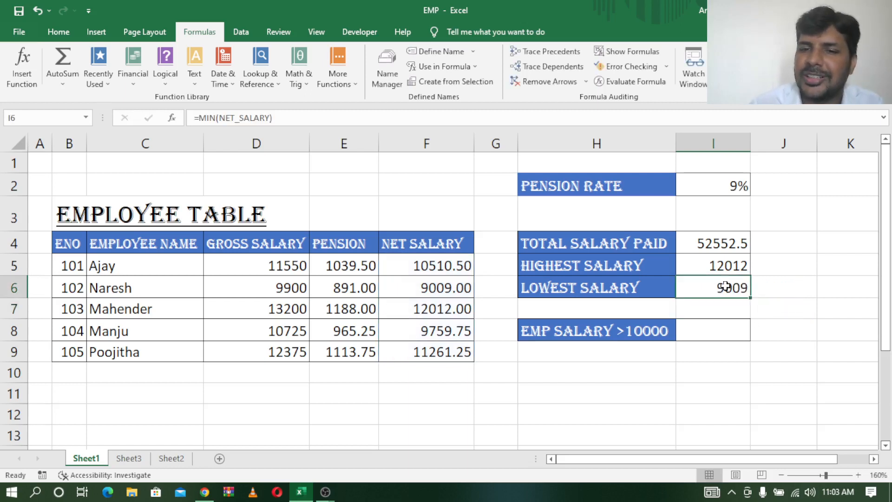
Compare the net salaries in F5:F9 with the highest and lowest salary results and the EMP SALARY >10000 criterion, ending on I8
{"action": "left_click", "coordinate": [459, 292]}
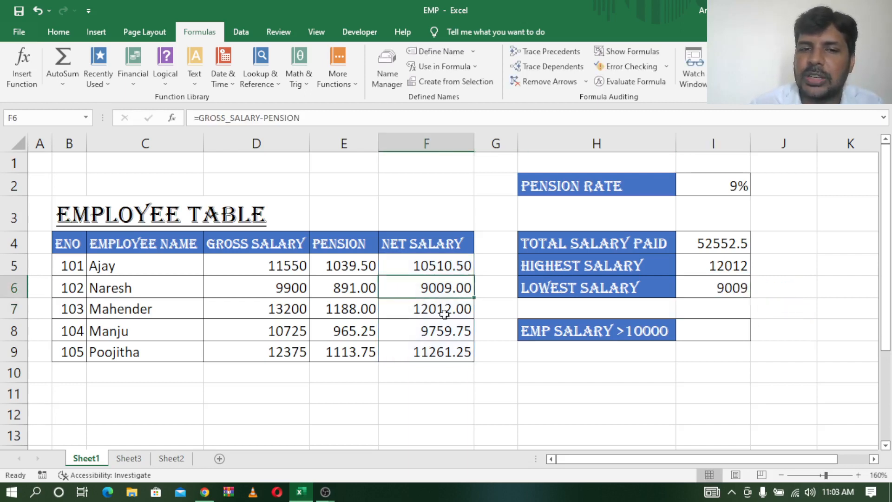
{"action": "left_click", "coordinate": [441, 308]}
{"action": "left_click_drag", "start_coordinate": [451, 260], "coordinate": [450, 348]}
{"action": "left_click", "coordinate": [727, 331]}
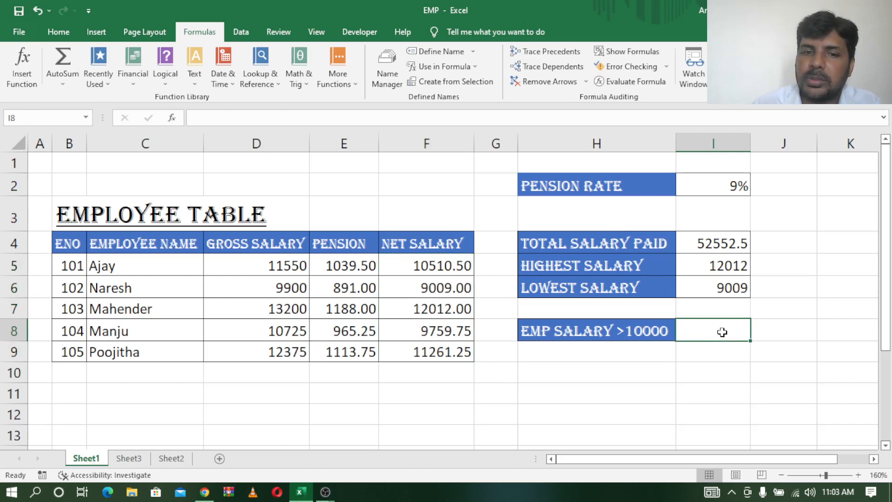
{"action": "left_click_drag", "start_coordinate": [442, 263], "coordinate": [468, 354]}
{"action": "left_click", "coordinate": [713, 335]}
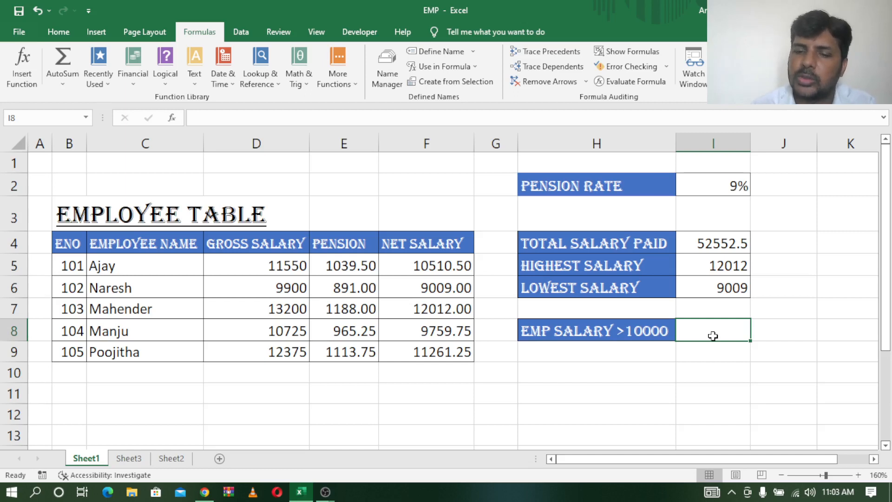
{"action": "type", "text": "C"}
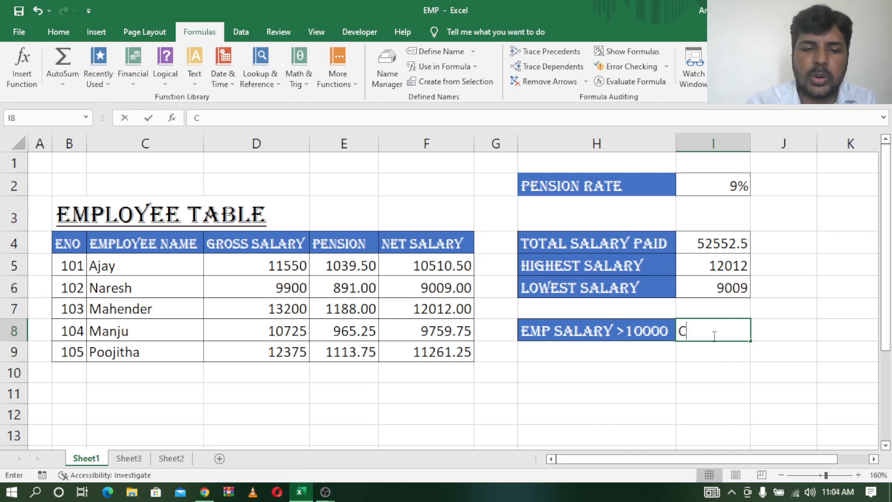
{"action": "type", "text": "OUNTIF("}
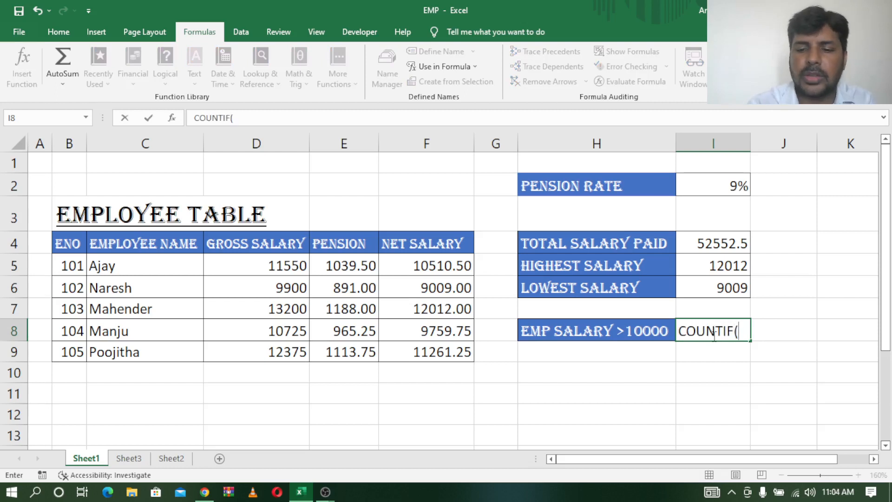
{"action": "key", "text": "BackSpace"}
{"action": "key", "text": "BackSpace"}
{"action": "key", "text": "BackSpace"}
{"action": "key", "text": "BackSpace"}
{"action": "key", "text": "BackSpace"}
{"action": "key", "text": "BackSpace"}
{"action": "key", "text": "BackSpace"}
{"action": "key", "text": "BackSpace"}
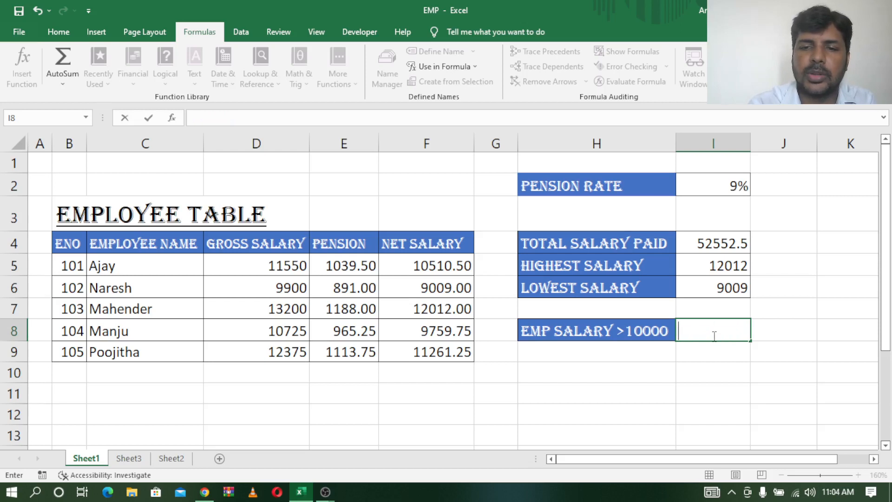
Count the employees with a net salary above 10000 in I8 with =COUNTIF(NET_SALARY,">10000")
{"action": "type", "text": "=COUN"}
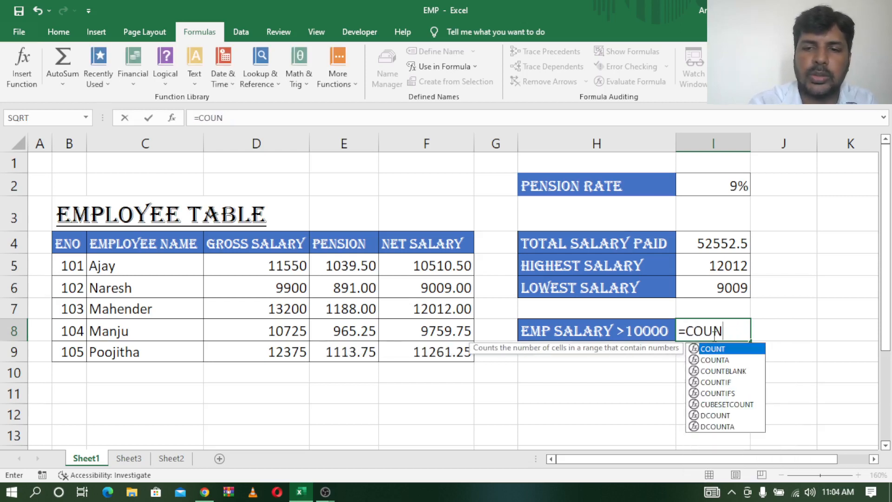
{"action": "type", "text": "TIF("}
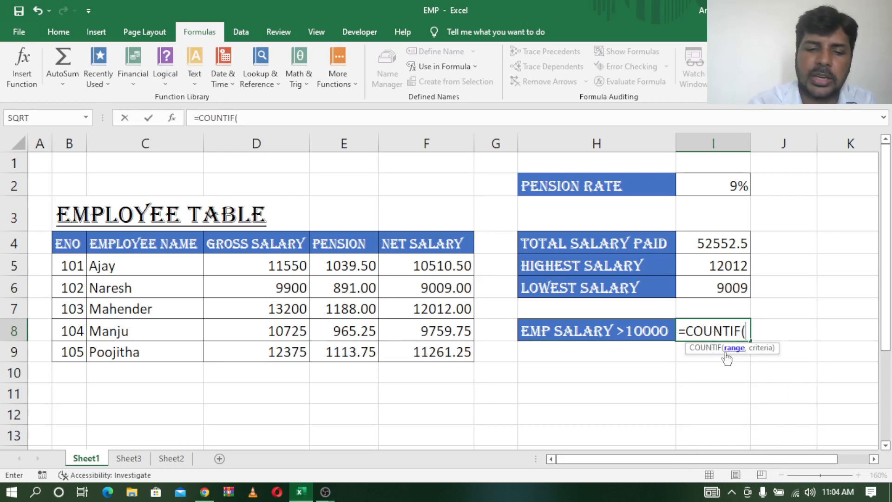
{"action": "type", "text": "NET"}
{"action": "key", "text": "Tab"}
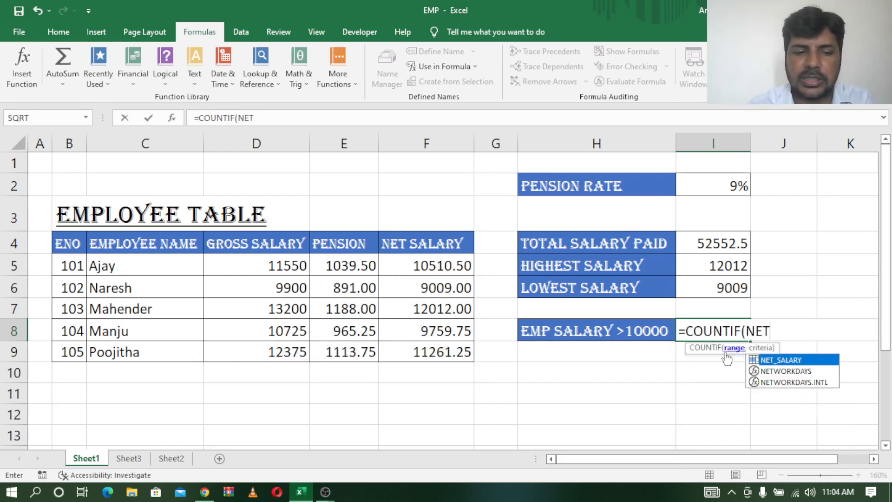
{"action": "type", "text": ",\""}
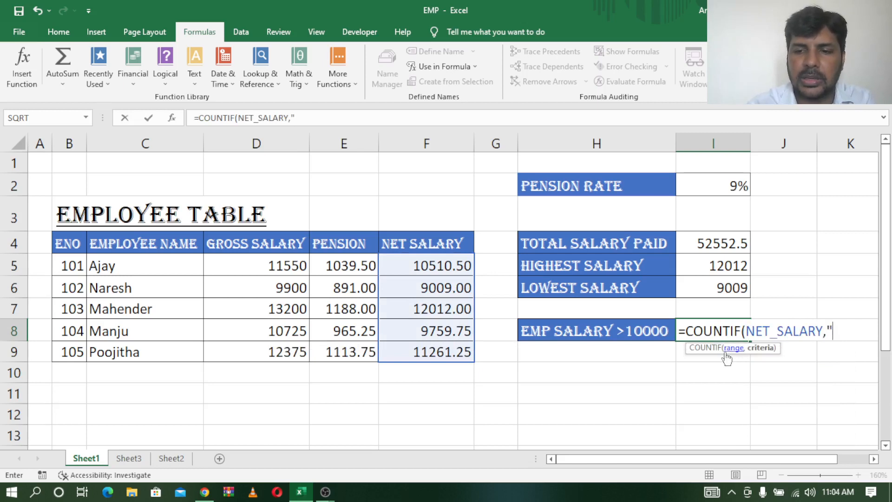
{"action": "type", "text": ">"}
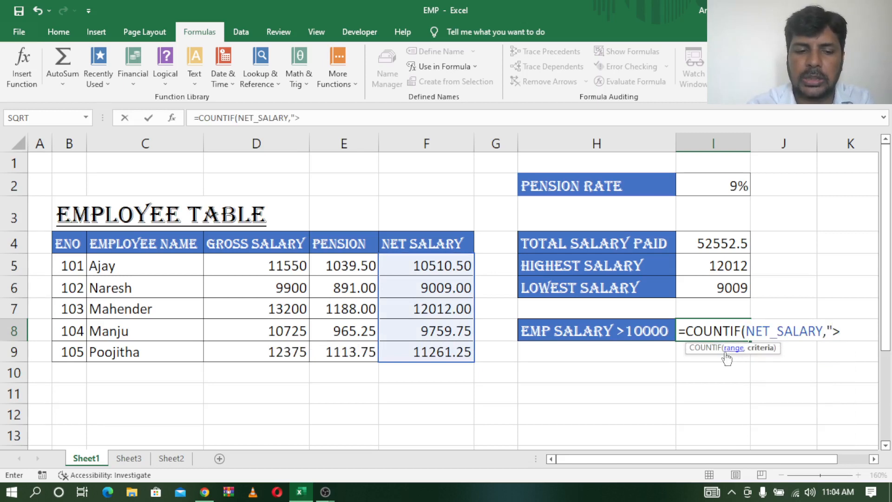
{"action": "type", "text": "10000"}
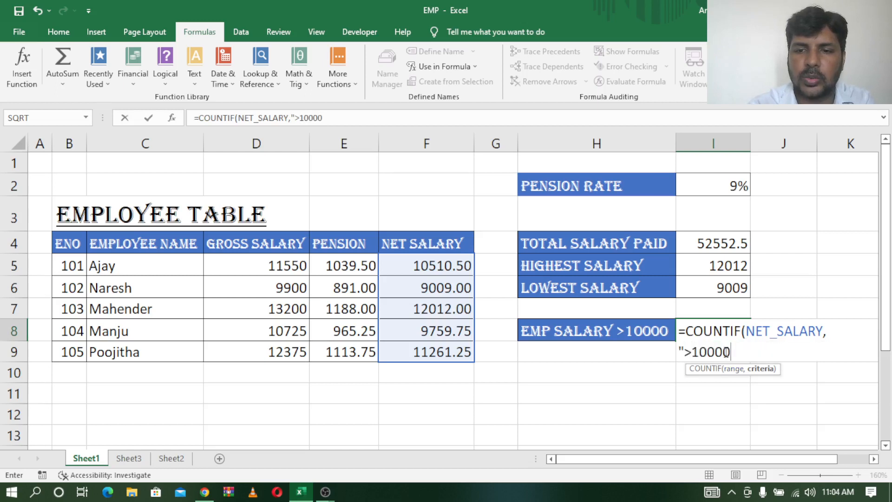
{"action": "type", "text": "\")"}
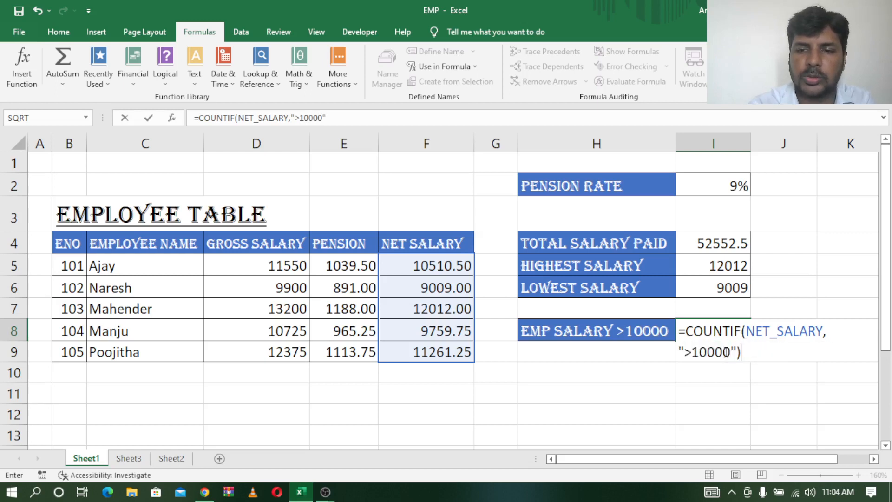
{"action": "key", "text": "Return"}
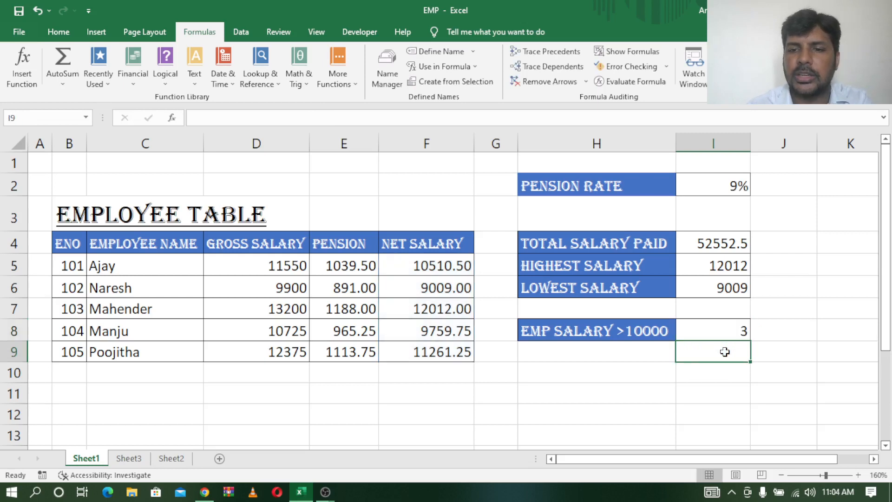
Check the COUNTIF result in I8 against the employee records in C5:F5, C7:F7 and C9:F9
{"action": "left_click", "coordinate": [722, 325]}
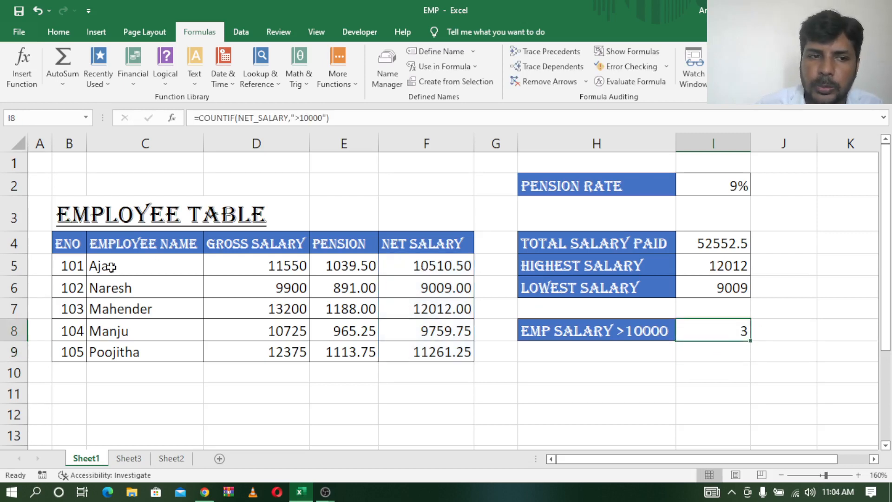
{"action": "left_click_drag", "start_coordinate": [106, 268], "coordinate": [460, 265]}
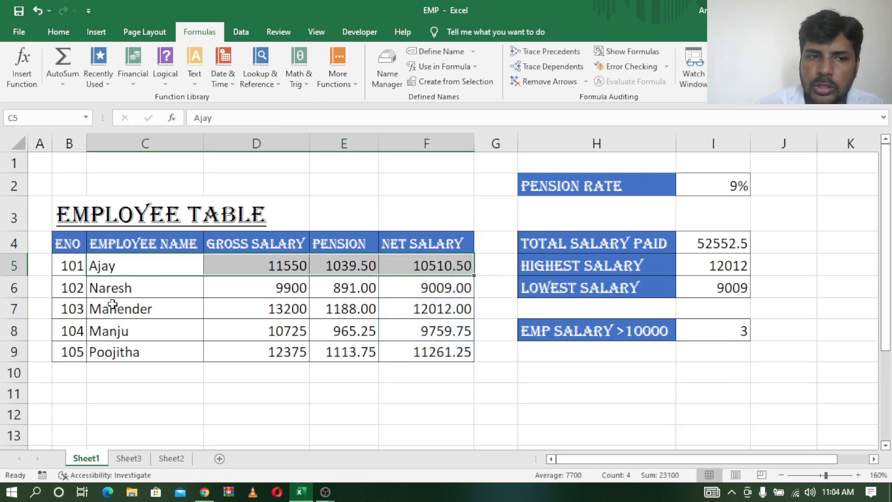
{"action": "left_click_drag", "start_coordinate": [113, 304], "coordinate": [434, 307]}
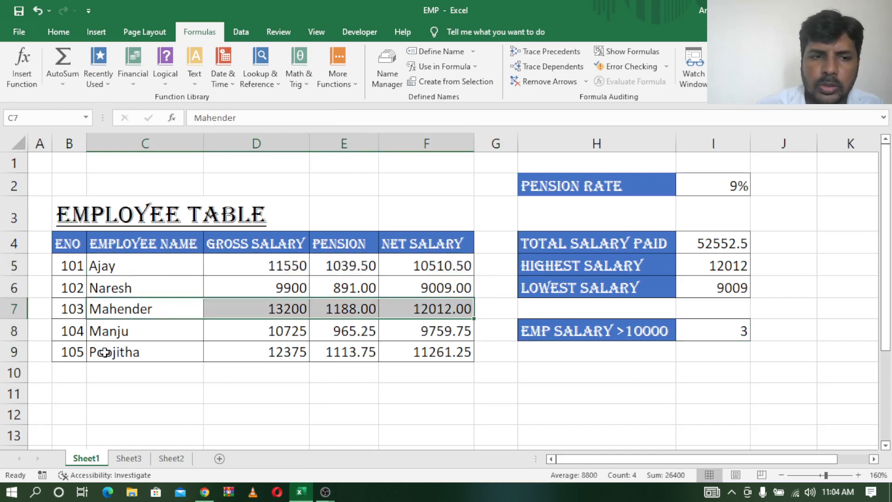
{"action": "left_click_drag", "start_coordinate": [98, 352], "coordinate": [454, 354]}
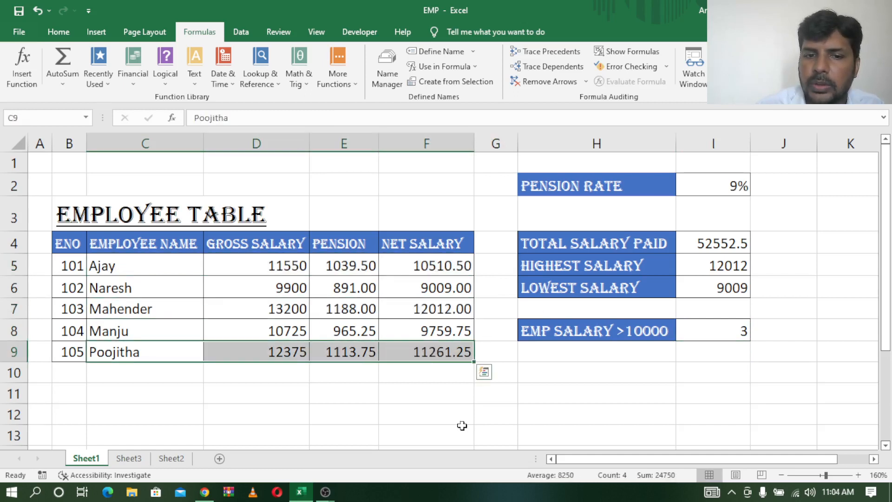
{"action": "left_click", "coordinate": [704, 330]}
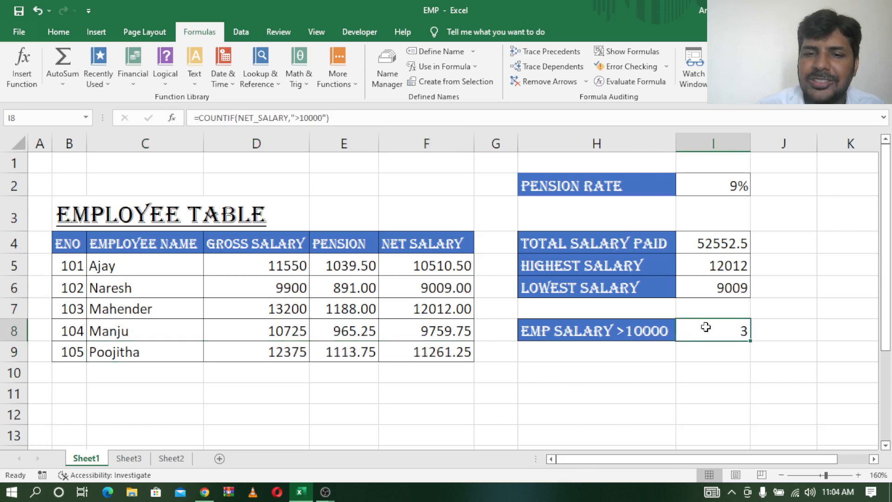